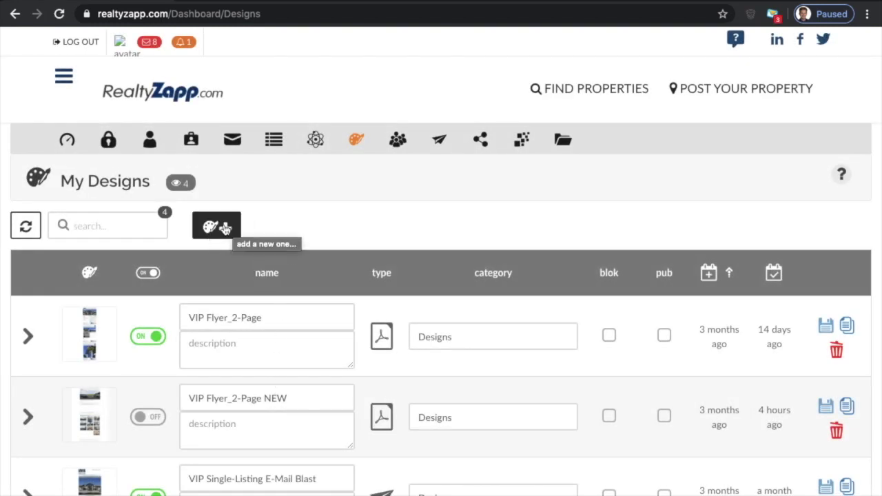
Step: Add a new Blast design named "test" and load the RZ Blast - Single-Property template into it
{"action": "left_click", "coordinate": [226, 229]}
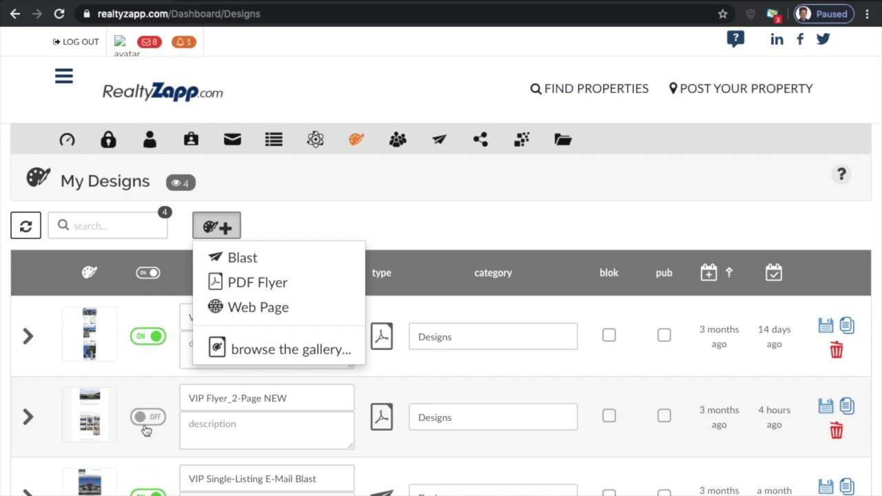
{"action": "left_click", "coordinate": [238, 265]}
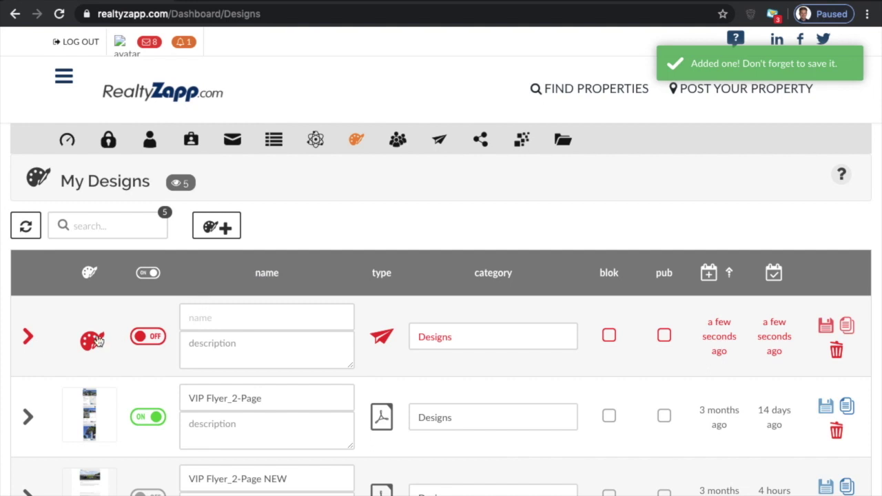
{"action": "left_click", "coordinate": [198, 320]}
{"action": "type", "text": "test"}
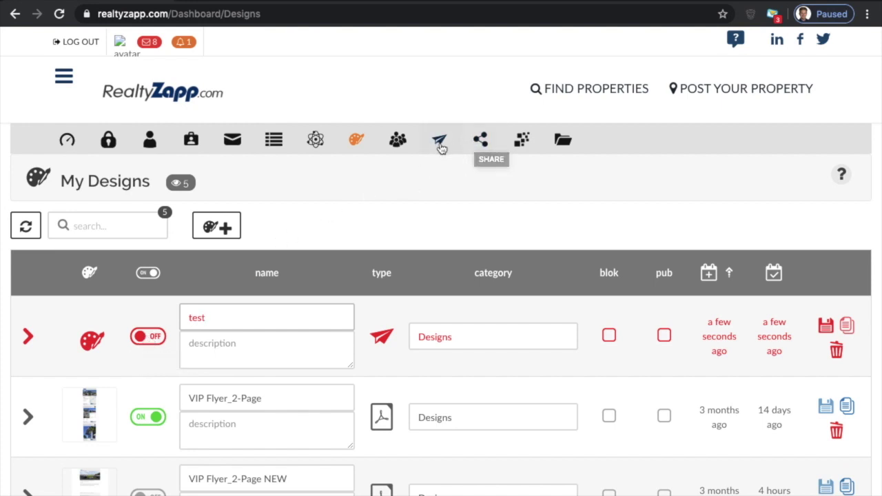
{"action": "left_click", "coordinate": [91, 343]}
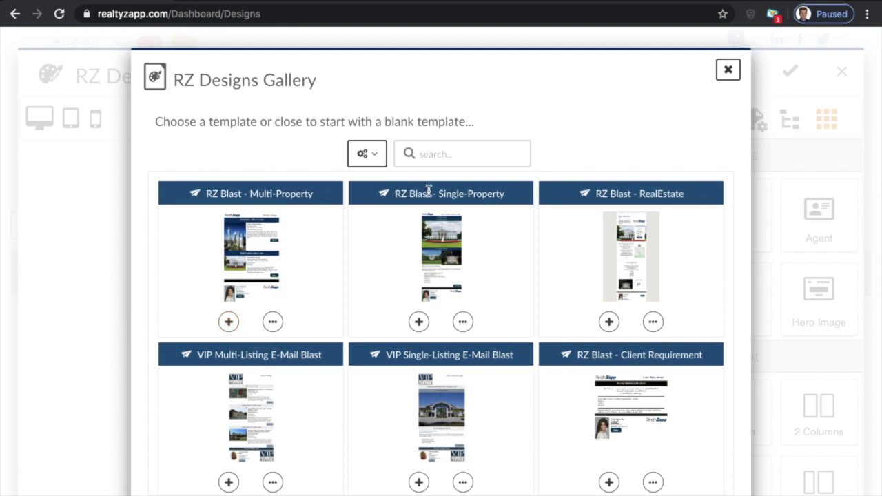
{"action": "left_click", "coordinate": [419, 321]}
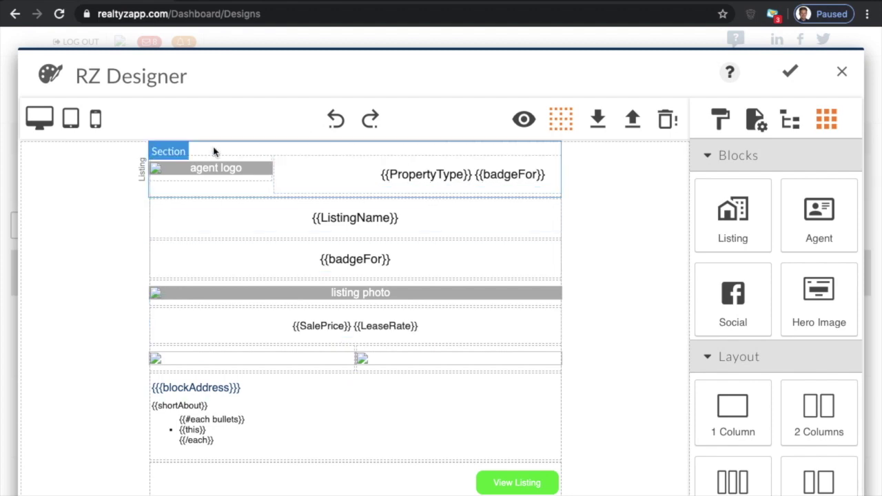
Step: Assign the "Lakewood Ranch class A office building for sale" listing to the template's Listing block
{"action": "left_click", "coordinate": [143, 177]}
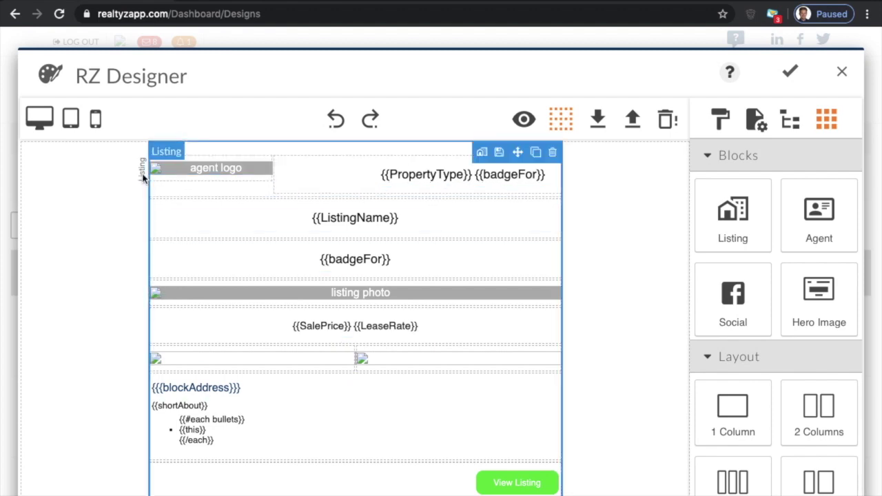
{"action": "left_click", "coordinate": [482, 153]}
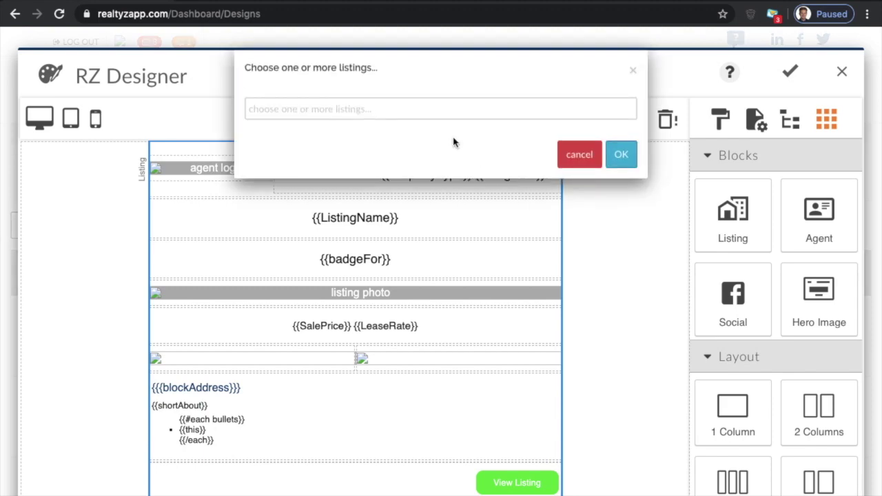
{"action": "left_click", "coordinate": [325, 112]}
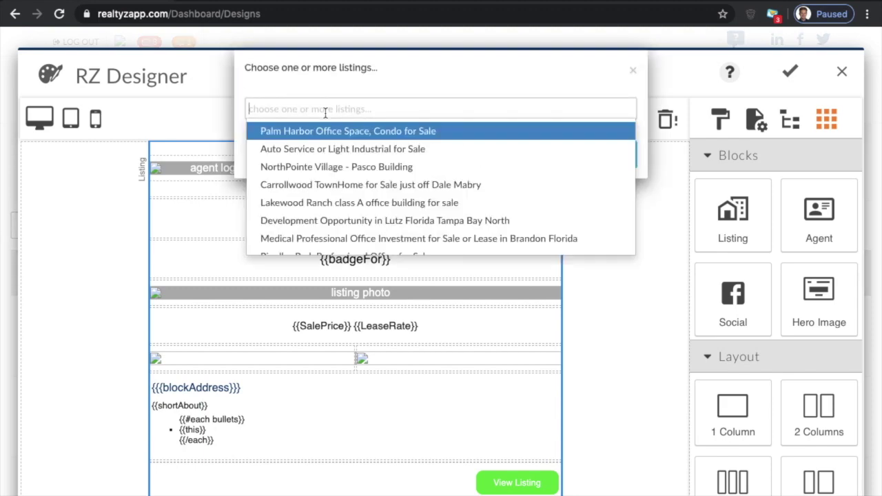
{"action": "left_click", "coordinate": [318, 204]}
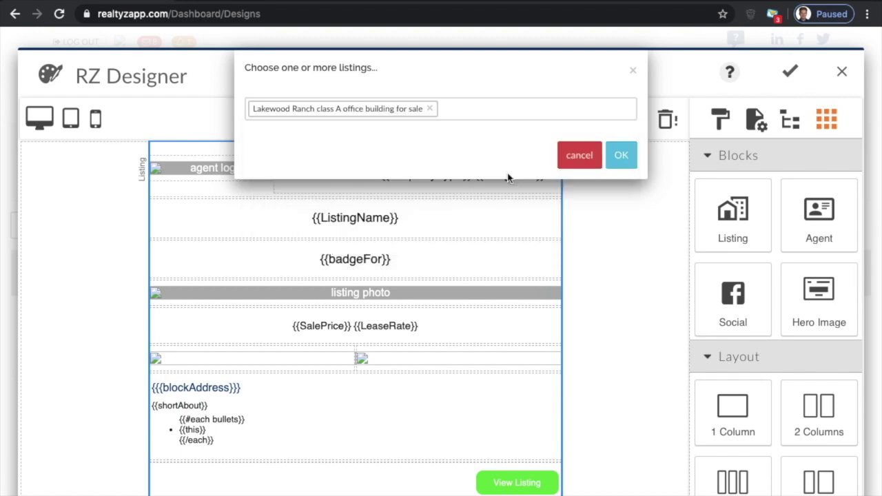
{"action": "left_click", "coordinate": [620, 154]}
Step: Preview the design filled with the listing's data from header to agent footer, then return to editing
{"action": "left_click", "coordinate": [523, 119]}
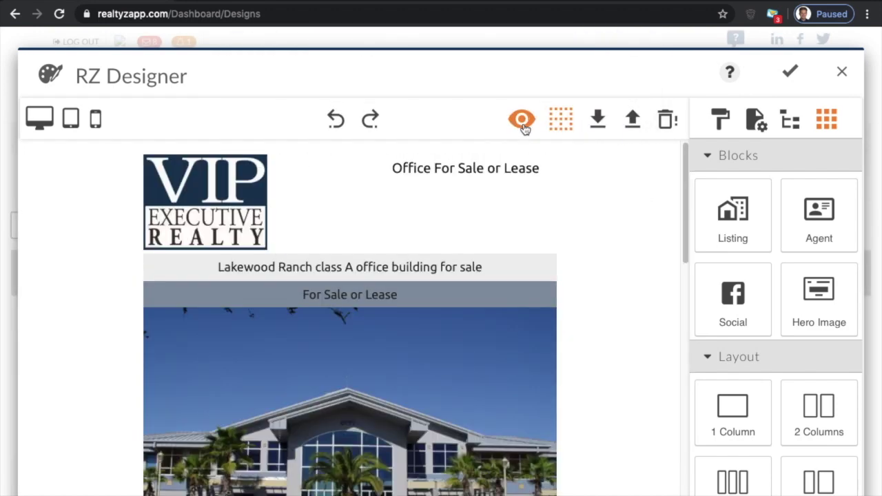
{"action": "scroll", "coordinate": [237, 384], "scroll_direction": "down", "scroll_amount": 10}
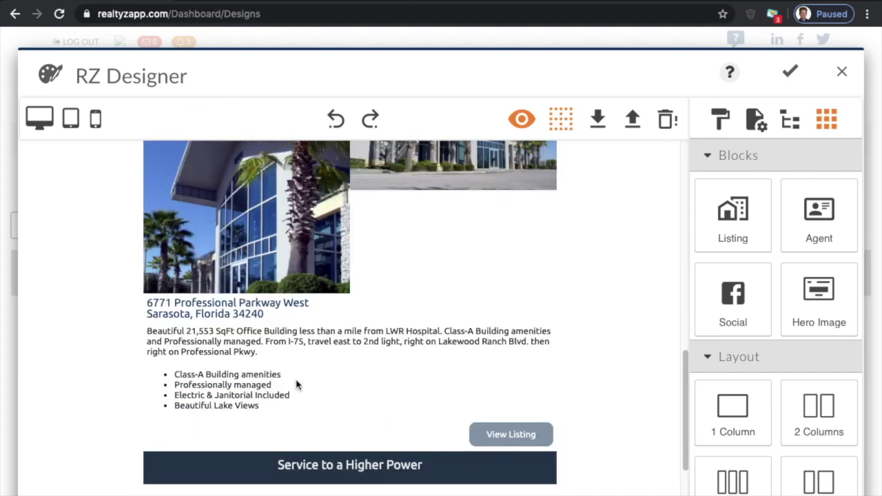
{"action": "scroll", "coordinate": [297, 380], "scroll_direction": "down", "scroll_amount": 1}
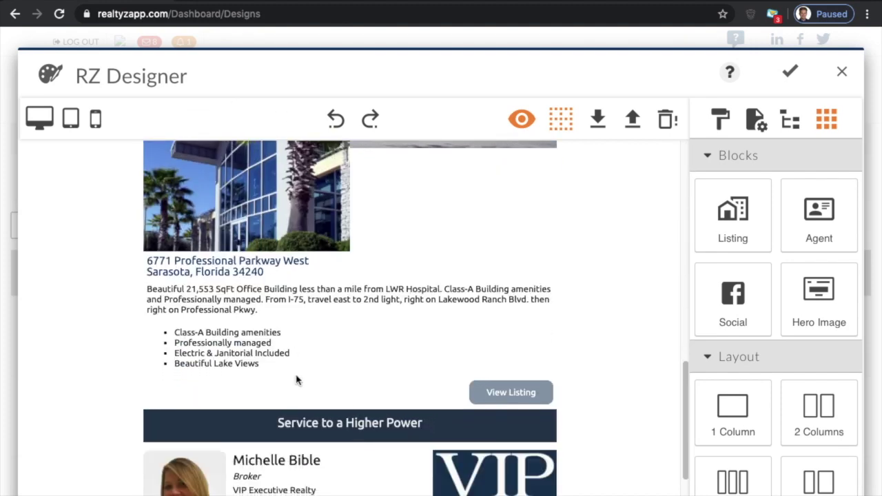
{"action": "scroll", "coordinate": [436, 353], "scroll_direction": "up", "scroll_amount": 11}
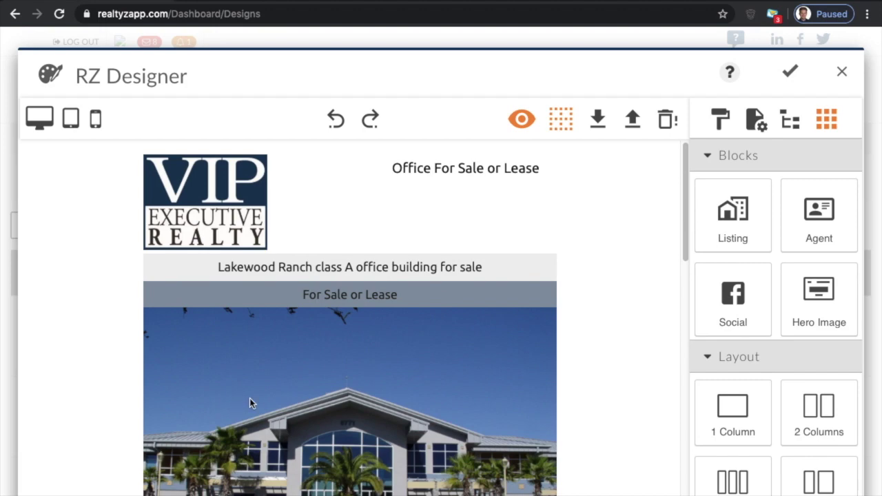
{"action": "left_click", "coordinate": [524, 123]}
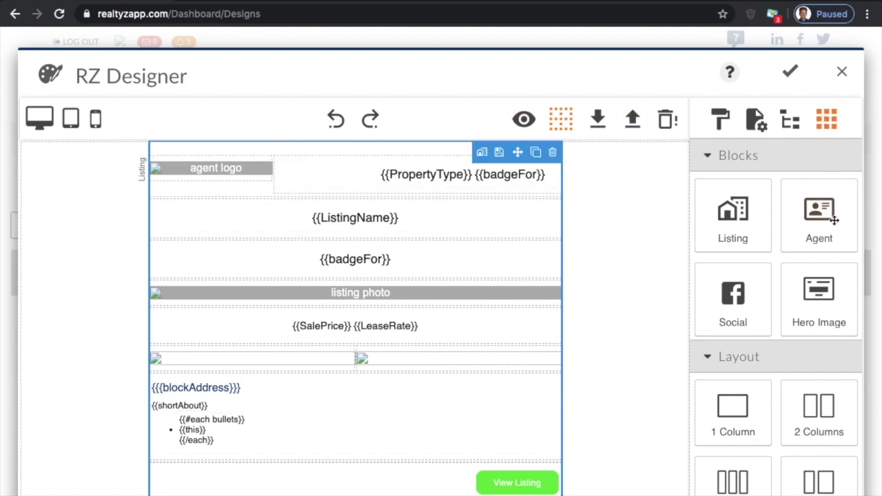
Step: Insert a Divider component between the block address and the short description in the Listing block
{"action": "scroll", "coordinate": [762, 346], "scroll_direction": "down", "scroll_amount": 1}
{"action": "scroll", "coordinate": [765, 348], "scroll_direction": "down", "scroll_amount": 5}
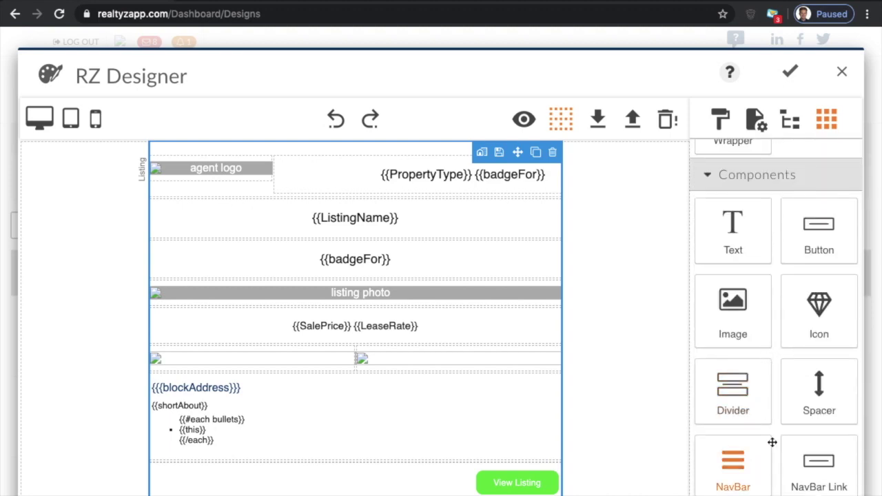
{"action": "left_click_drag", "start_coordinate": [736, 387], "coordinate": [281, 390]}
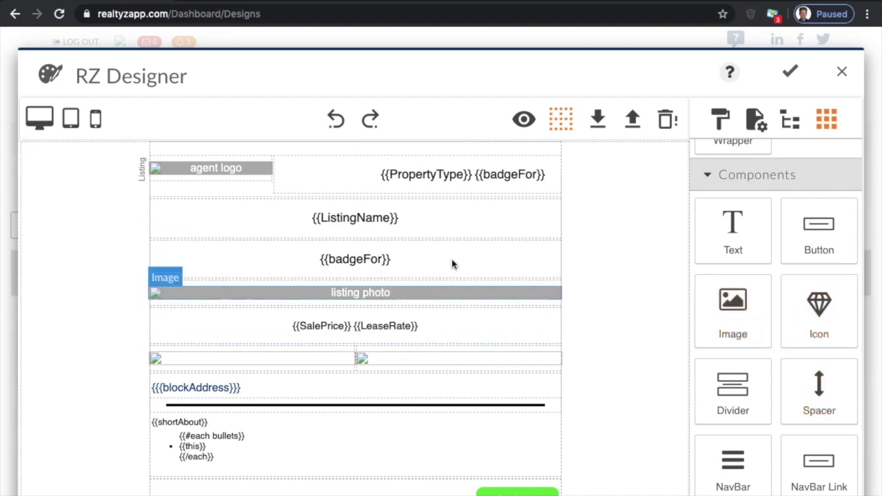
Step: Preview the design with the added divider, checking the photos and price line, and return to editing
{"action": "left_click", "coordinate": [522, 124]}
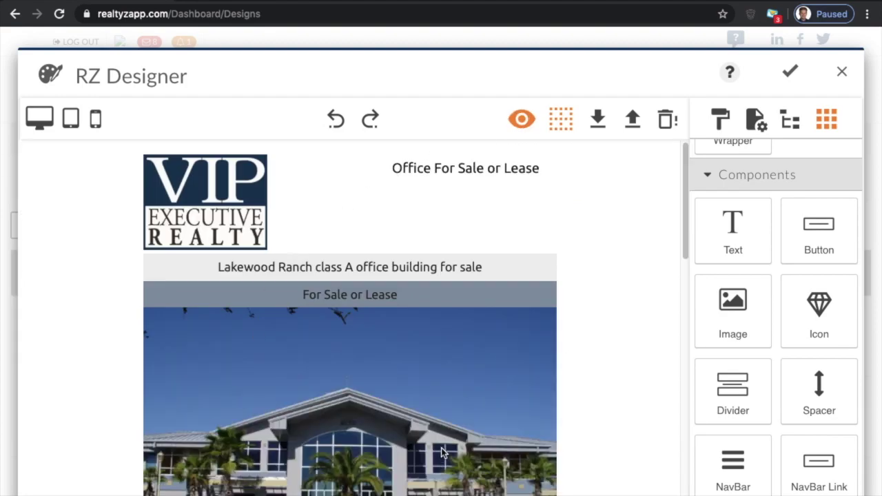
{"action": "scroll", "coordinate": [399, 368], "scroll_direction": "down", "scroll_amount": 5}
{"action": "scroll", "coordinate": [399, 367], "scroll_direction": "up", "scroll_amount": 5}
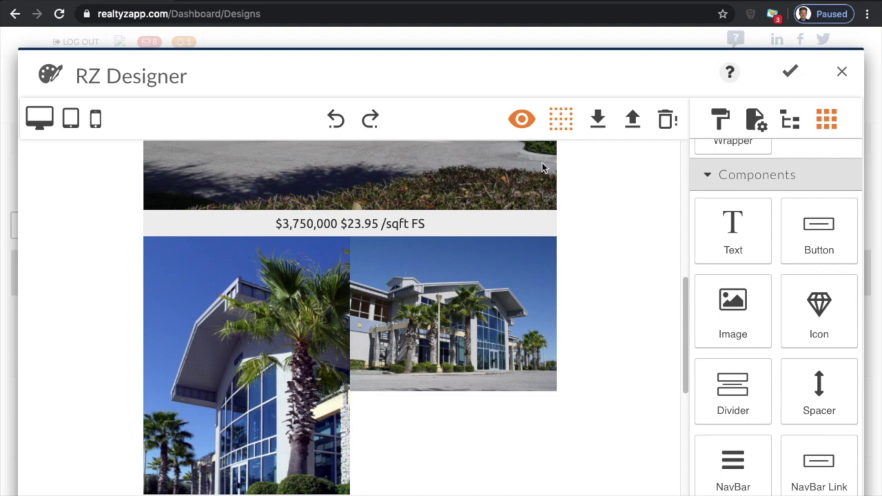
{"action": "left_click", "coordinate": [523, 122]}
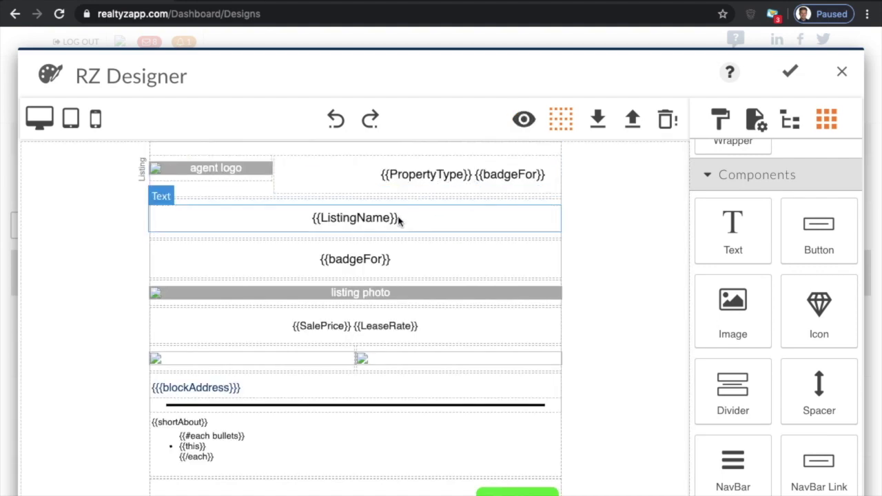
Step: Examine the image source settings of the main listing photo and the two smaller photos beneath it
{"action": "left_click", "coordinate": [356, 298]}
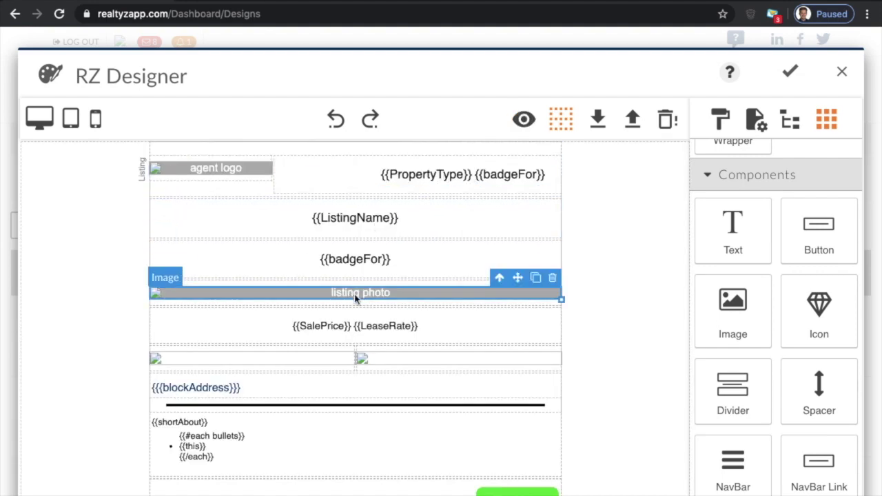
{"action": "left_click", "coordinate": [722, 123]}
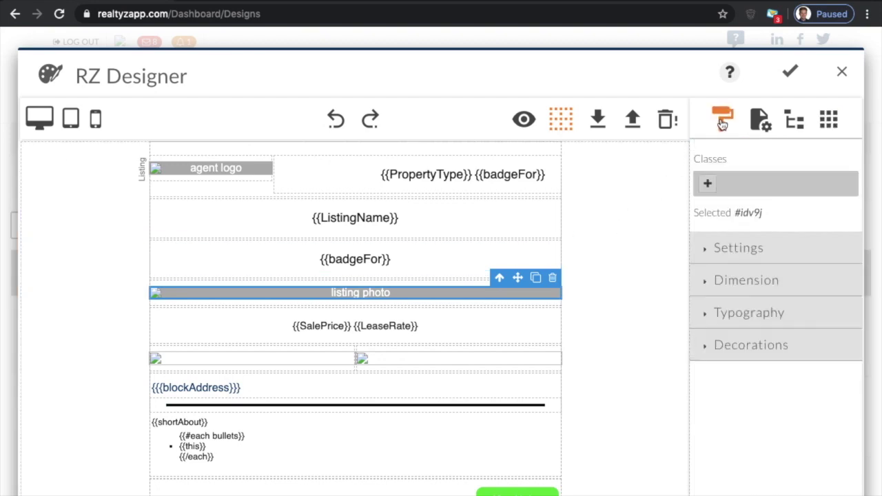
{"action": "left_click", "coordinate": [741, 263]}
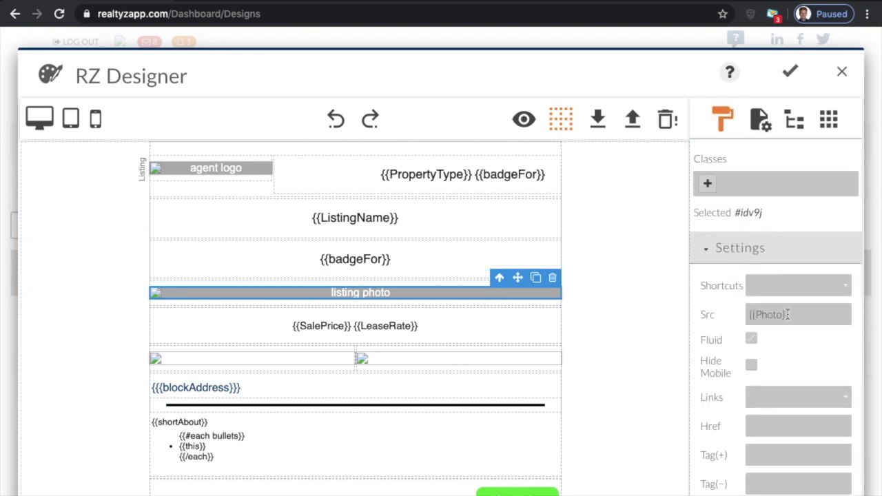
{"action": "left_click_drag", "start_coordinate": [786, 315], "coordinate": [748, 316]}
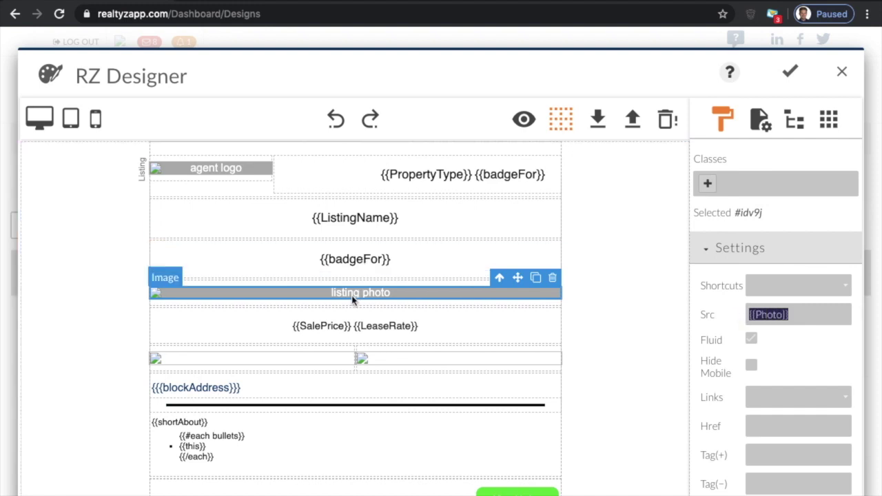
{"action": "left_click", "coordinate": [306, 367]}
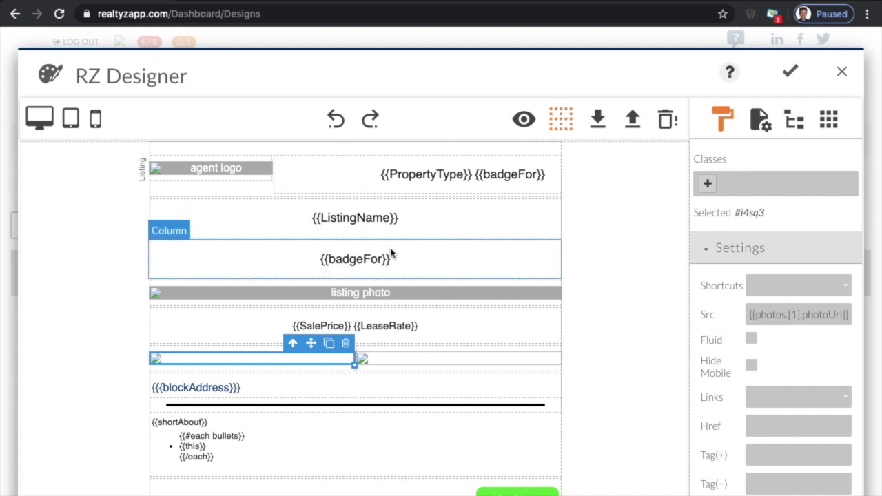
{"action": "left_click", "coordinate": [389, 363]}
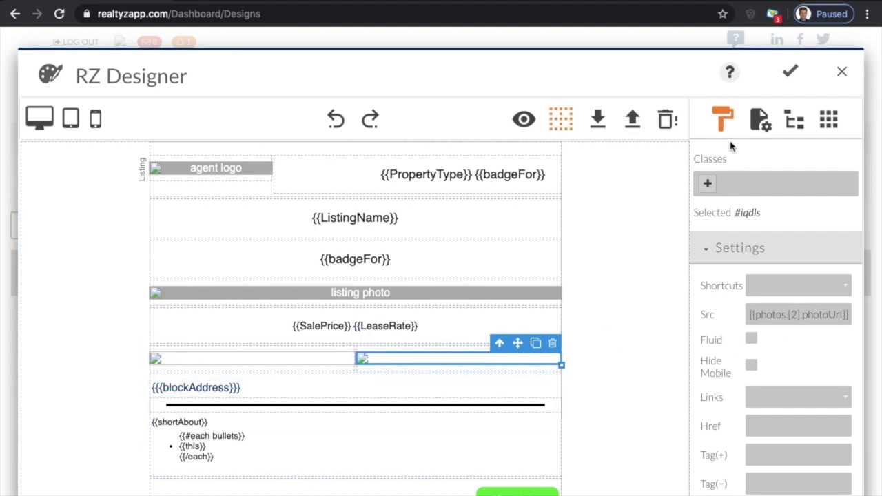
Step: Examine the design's layer tree, expanding the listing name section down to its Text element and selecting it
{"action": "left_click", "coordinate": [829, 121]}
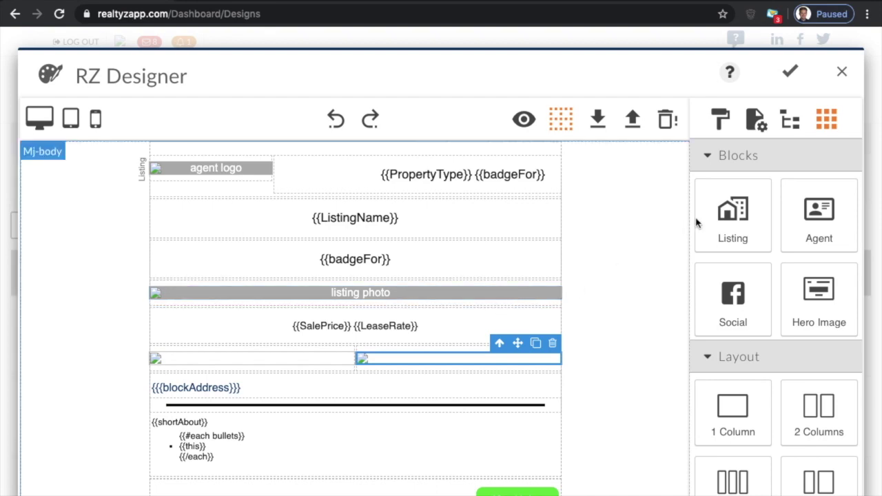
{"action": "left_click", "coordinate": [788, 123]}
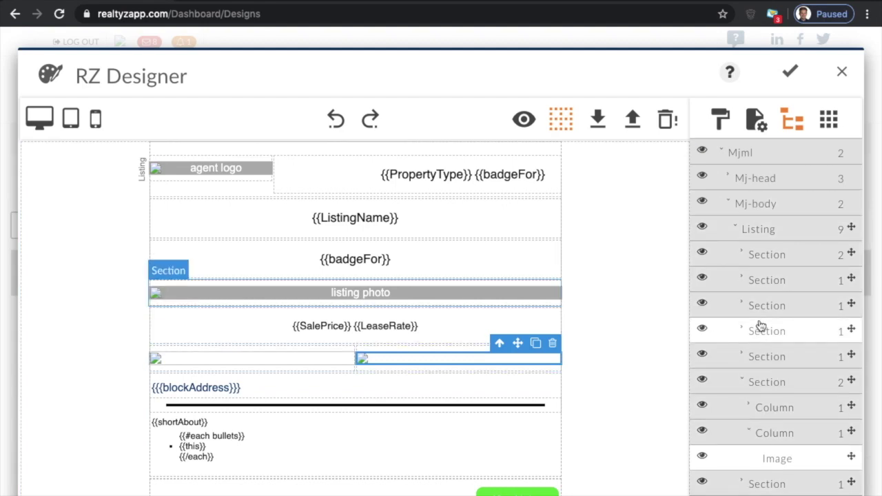
{"action": "left_click", "coordinate": [759, 287]}
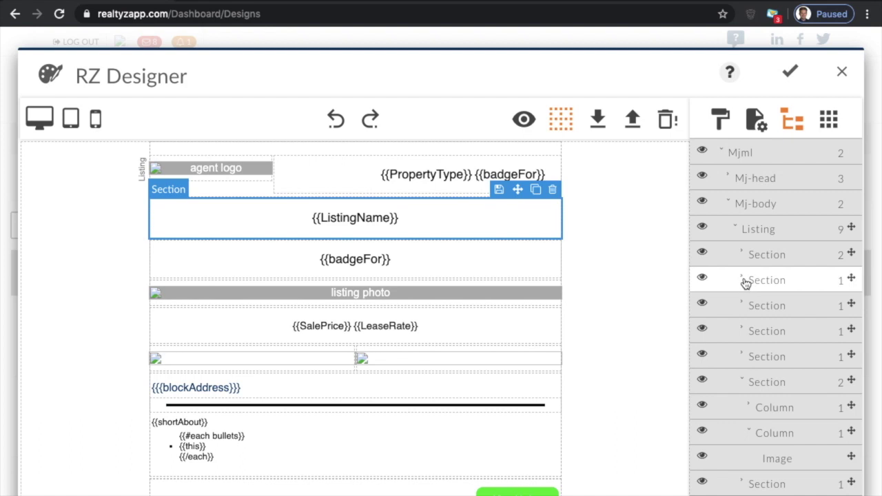
{"action": "left_click", "coordinate": [743, 280]}
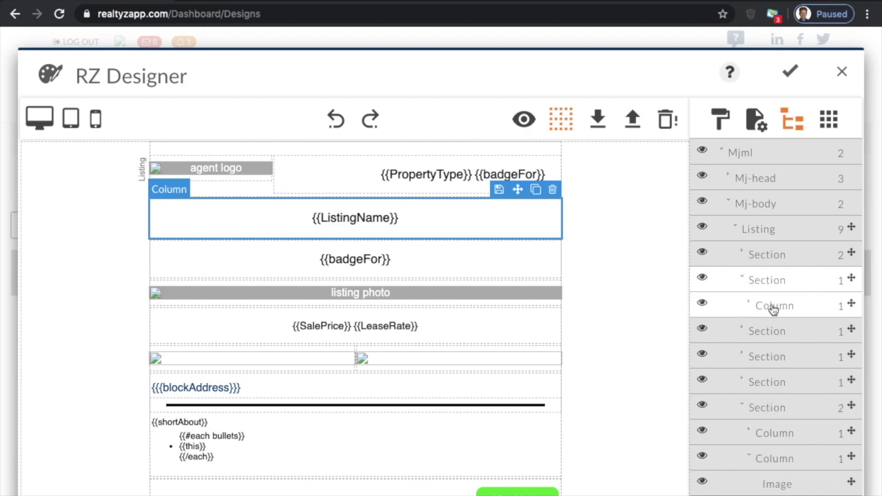
{"action": "left_click", "coordinate": [749, 306]}
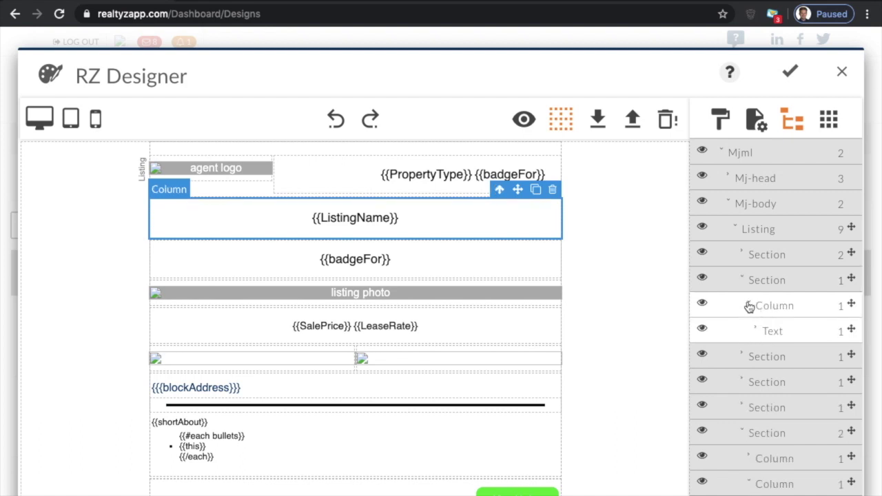
{"action": "left_click", "coordinate": [776, 335]}
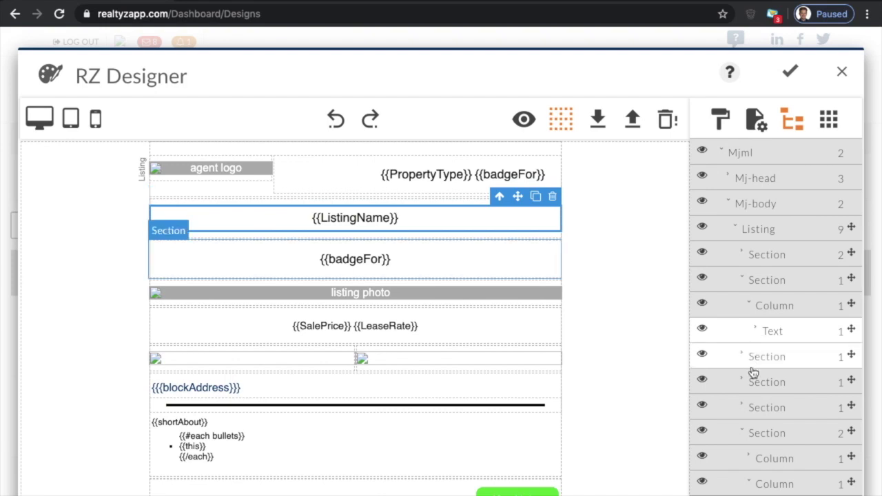
Step: Select the listing photo section in the layer tree and expand its Column to reveal the Image element
{"action": "left_click", "coordinate": [764, 383]}
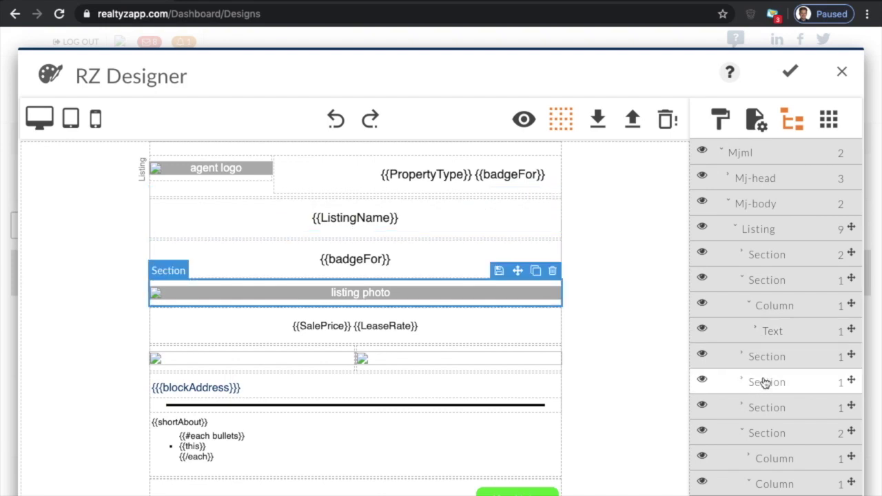
{"action": "left_click", "coordinate": [740, 381]}
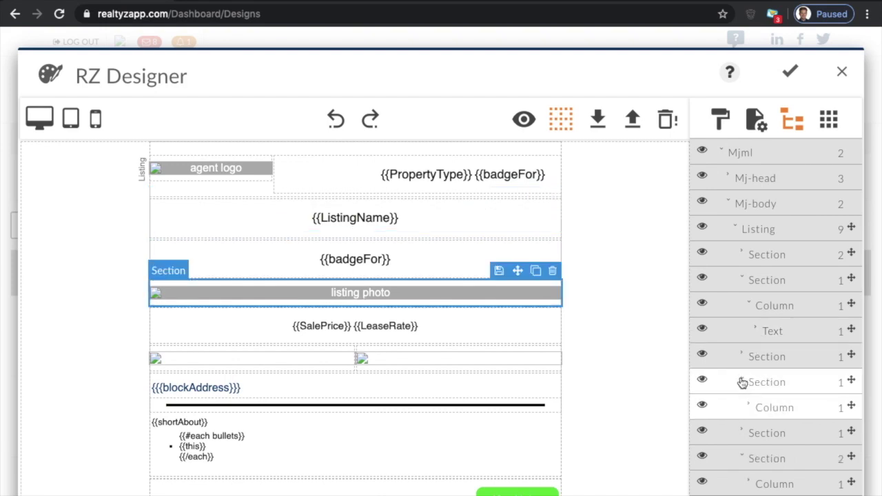
{"action": "scroll", "coordinate": [740, 379], "scroll_direction": "down", "scroll_amount": 1}
{"action": "left_click", "coordinate": [755, 373]}
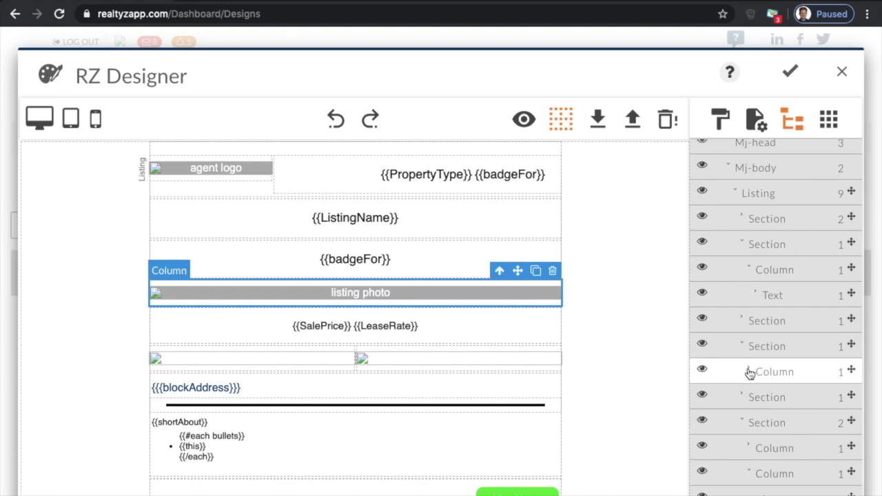
{"action": "left_click", "coordinate": [748, 373]}
{"action": "scroll", "coordinate": [747, 369], "scroll_direction": "down", "scroll_amount": 4}
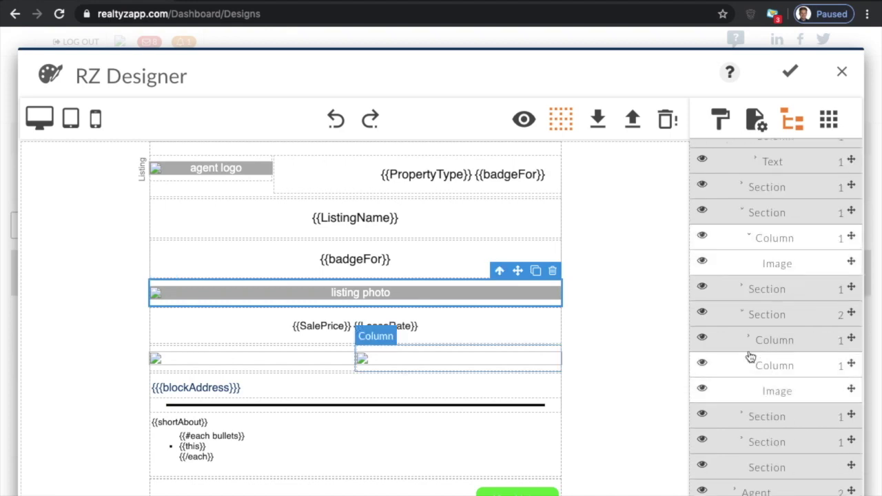
Step: Select the two-photo section in the layer tree and expand its first Column down to the Image element, selecting it
{"action": "left_click", "coordinate": [758, 315]}
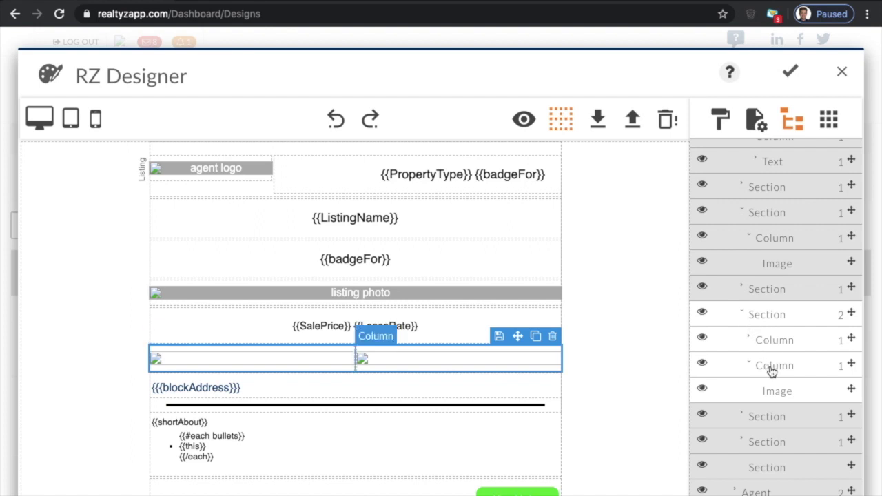
{"action": "left_click", "coordinate": [748, 338]}
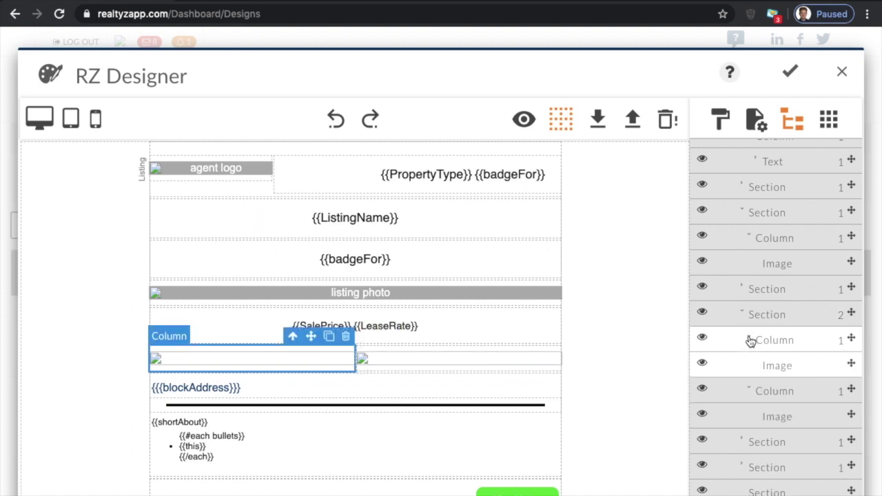
{"action": "left_click", "coordinate": [774, 366]}
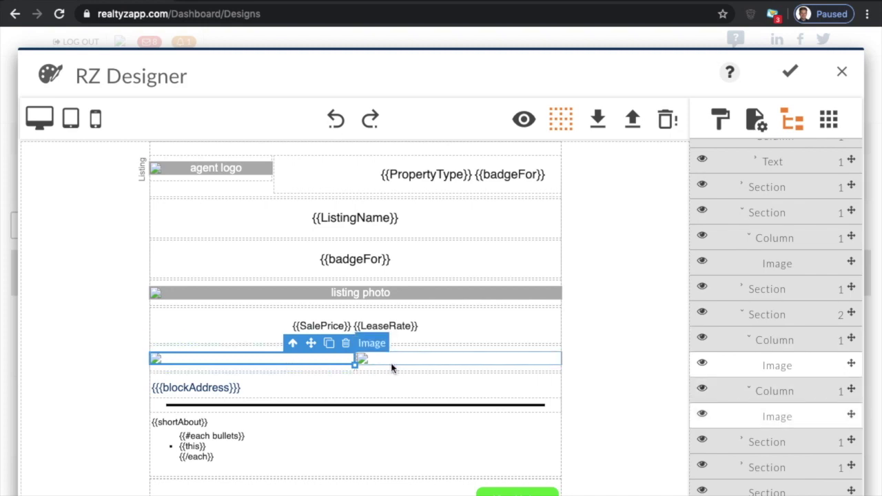
Step: Set the email design's overall width to 658 px in the page settings
{"action": "scroll", "coordinate": [241, 403], "scroll_direction": "down", "scroll_amount": 2}
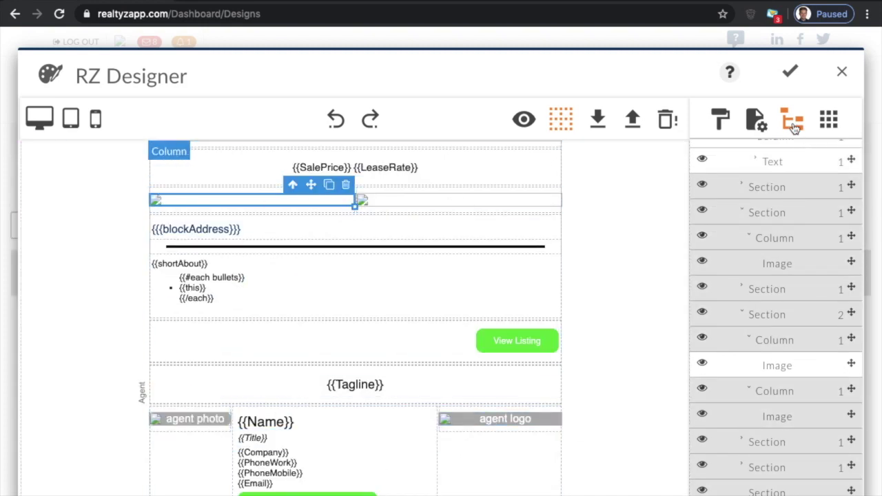
{"action": "left_click", "coordinate": [758, 127]}
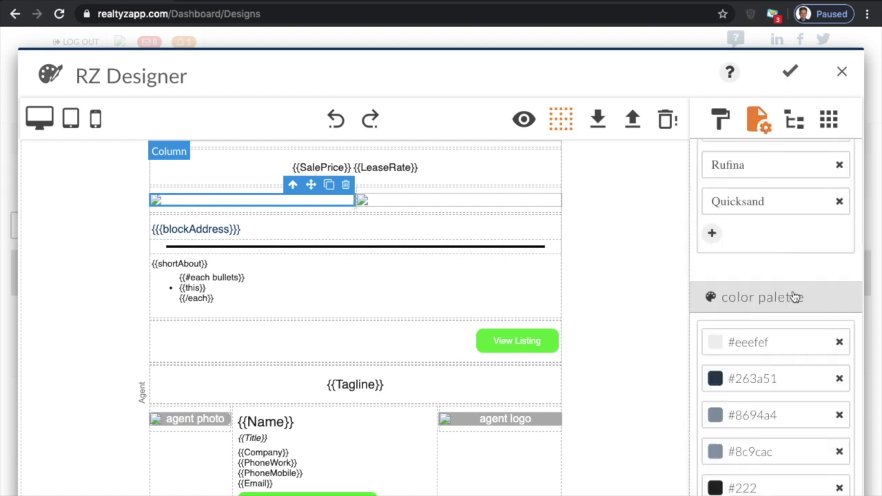
{"action": "scroll", "coordinate": [767, 204], "scroll_direction": "up", "scroll_amount": 3}
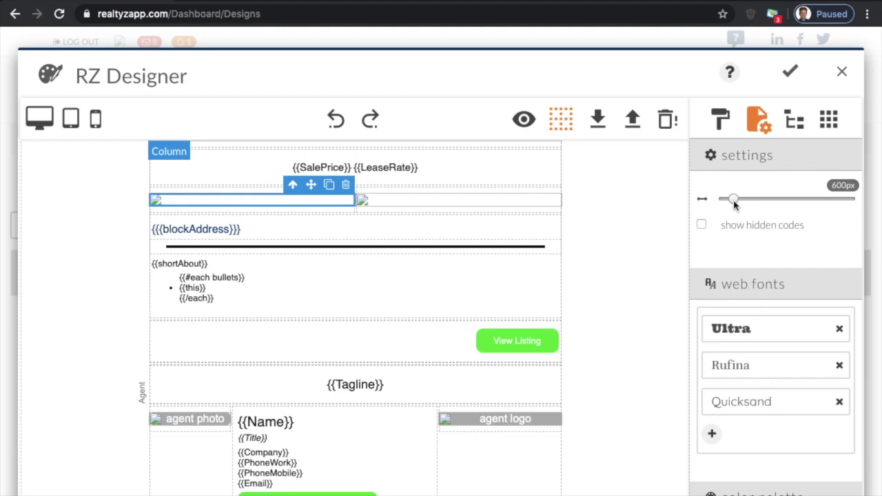
{"action": "key", "text": "Right"}
{"action": "key", "text": "Right"}
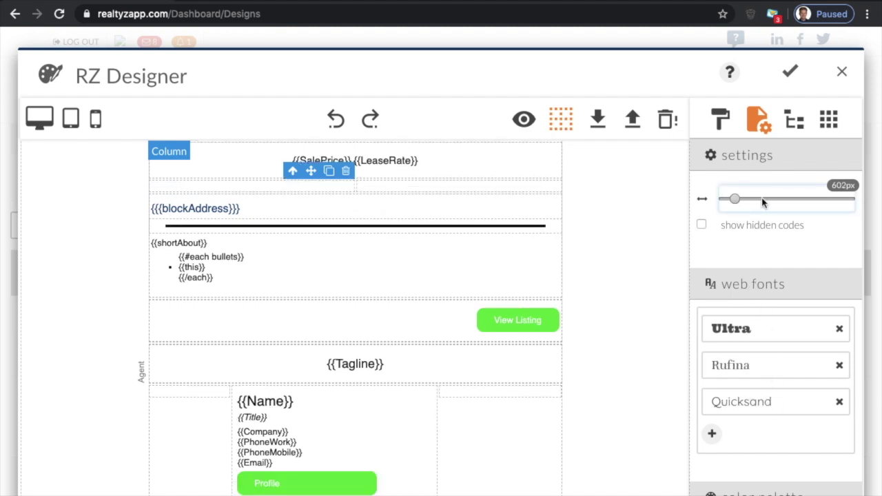
{"action": "left_click", "coordinate": [762, 200]}
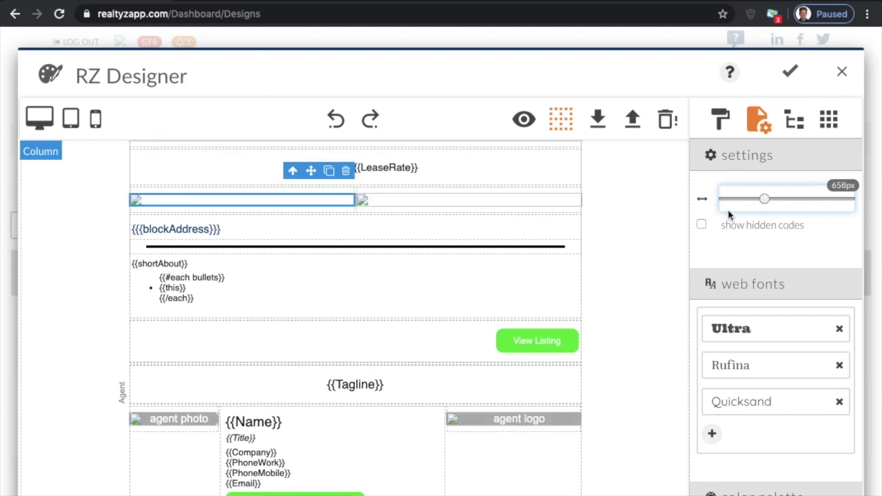
{"action": "left_click", "coordinate": [788, 81]}
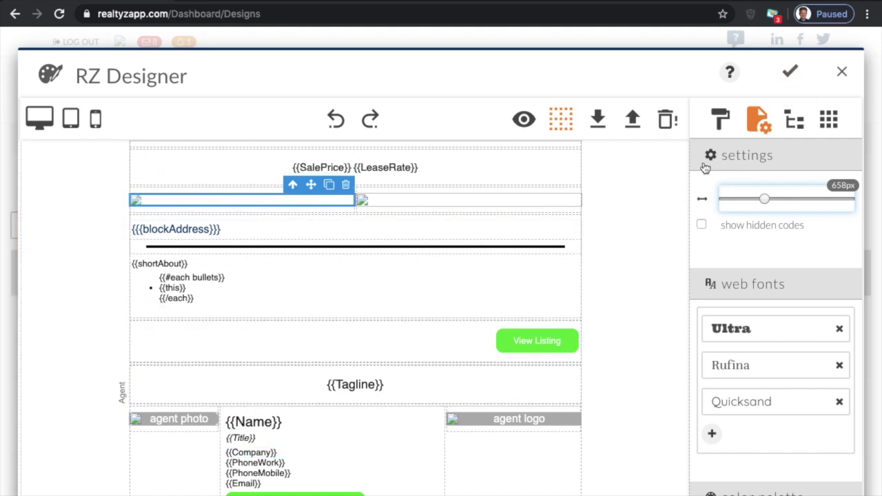
Step: Examine the style settings of the first small photo, including its width, height and padding options
{"action": "left_click", "coordinate": [720, 124]}
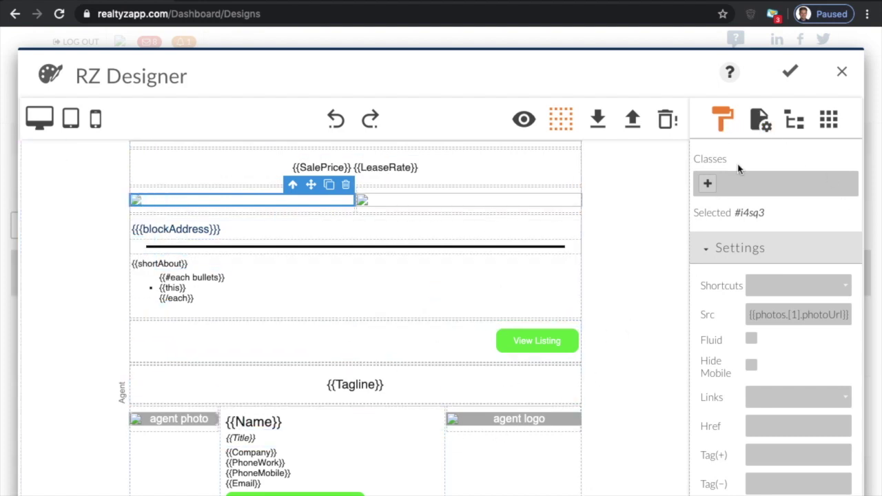
{"action": "left_click", "coordinate": [755, 254]}
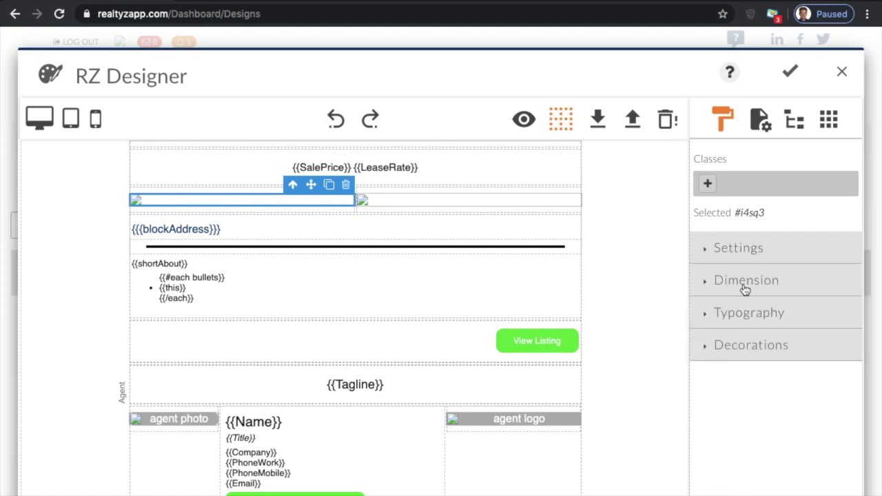
{"action": "left_click", "coordinate": [744, 283]}
{"action": "scroll", "coordinate": [744, 289], "scroll_direction": "down", "scroll_amount": 1}
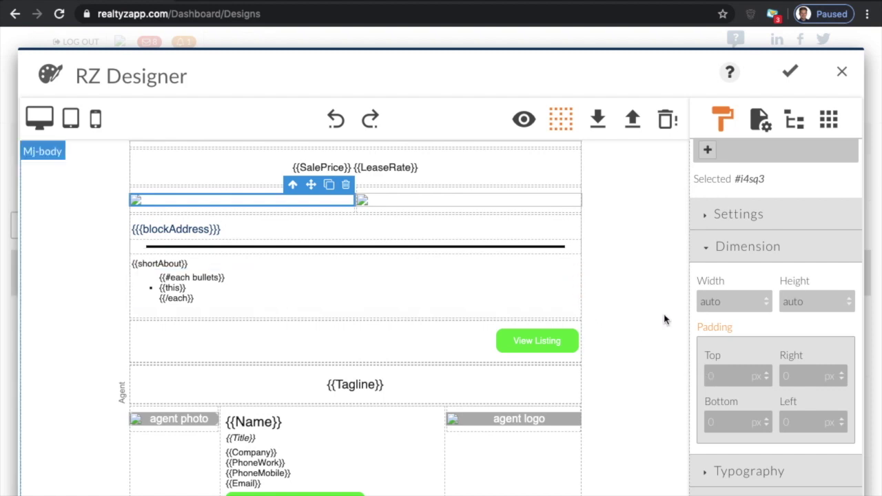
{"action": "scroll", "coordinate": [730, 334], "scroll_direction": "down", "scroll_amount": 1}
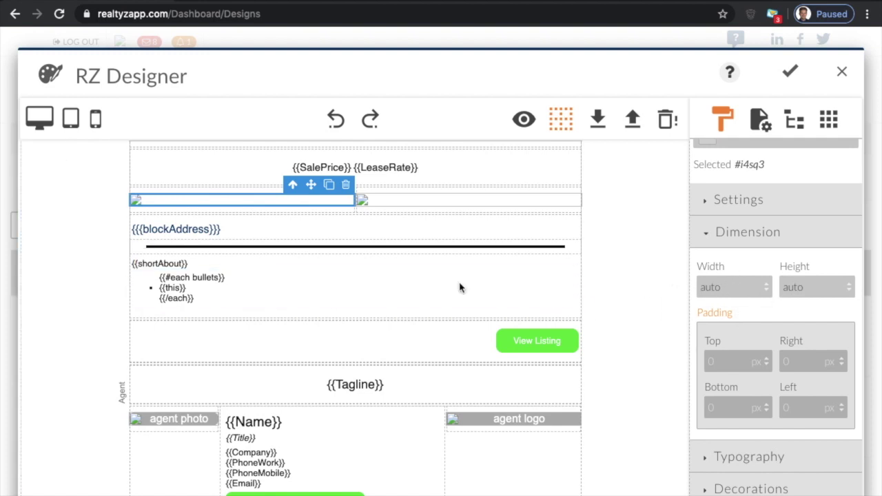
Step: Set the width of the column holding the first small photo to 30%
{"action": "left_click", "coordinate": [334, 212]}
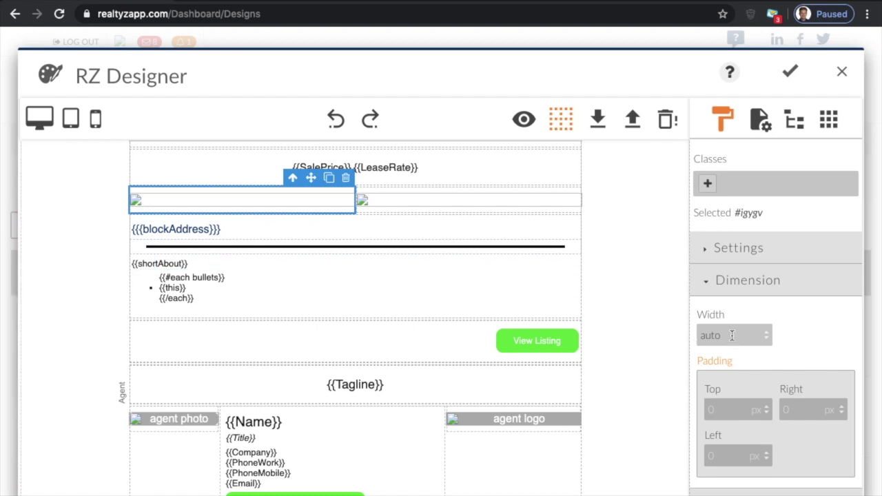
{"action": "left_click_drag", "start_coordinate": [731, 335], "coordinate": [694, 342]}
{"action": "type", "text": "30"}
{"action": "key", "text": "Return"}
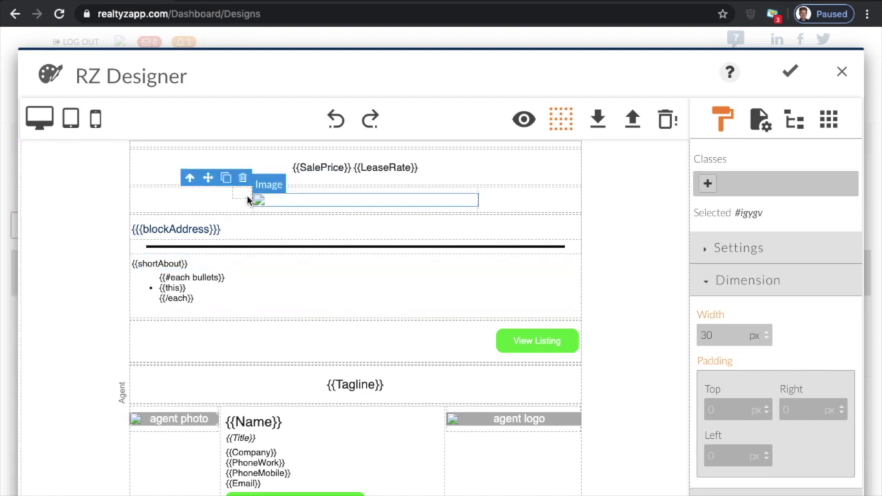
{"action": "left_click", "coordinate": [753, 337]}
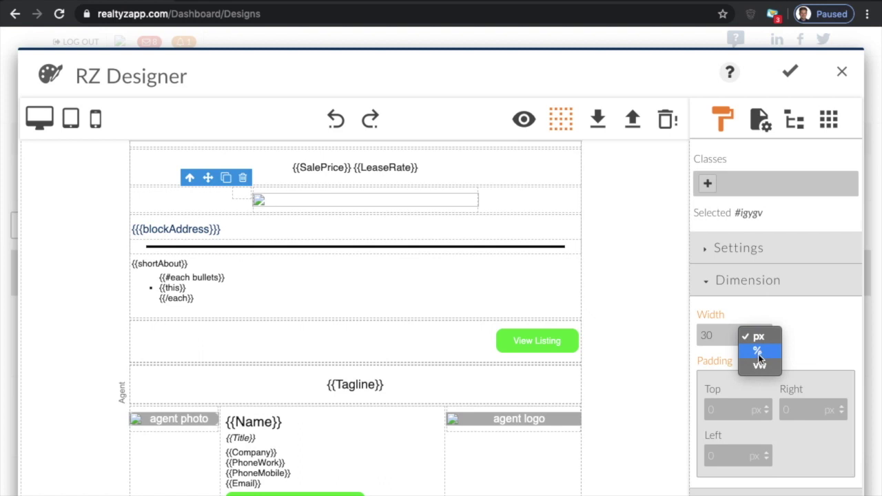
{"action": "left_click", "coordinate": [758, 353]}
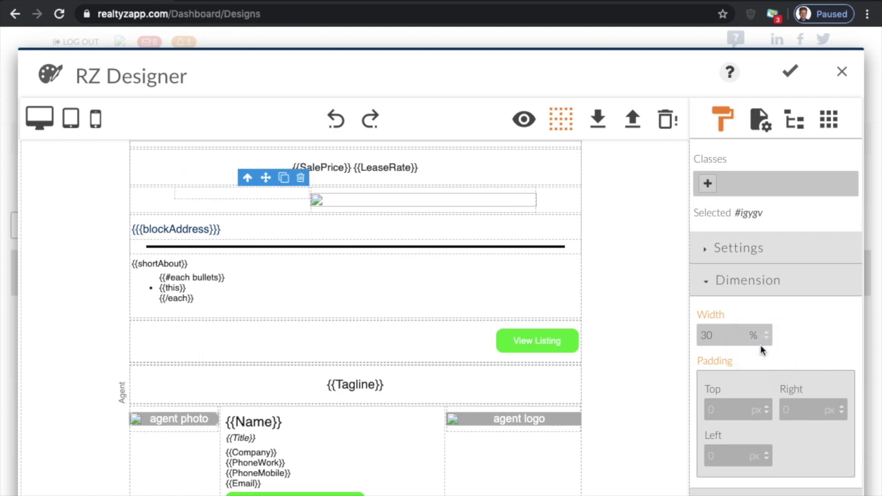
{"action": "key", "text": "Tab"}
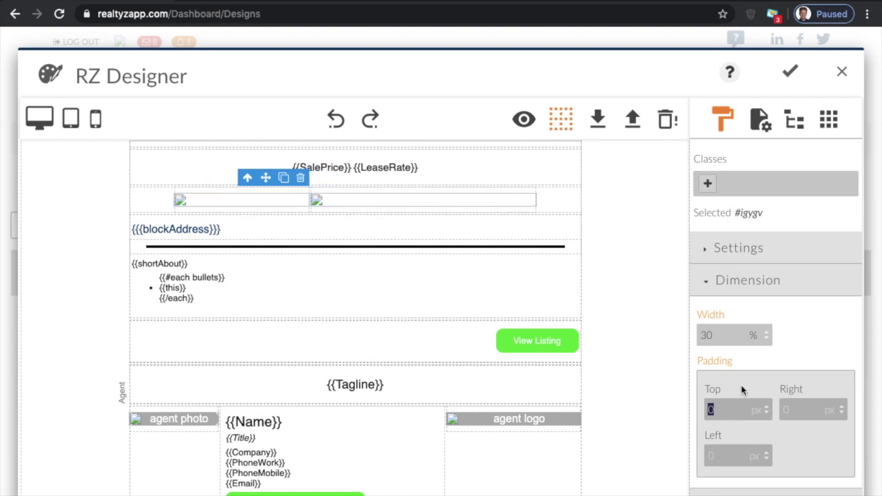
Step: Examine the Decorations options for the photo column, including background color, border radius and border
{"action": "scroll", "coordinate": [741, 390], "scroll_direction": "down", "scroll_amount": 1}
{"action": "left_click", "coordinate": [748, 489]}
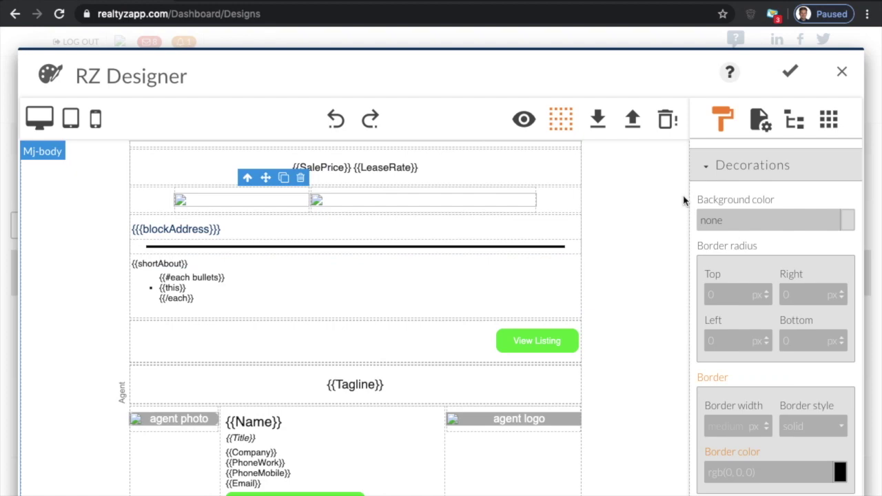
{"action": "scroll", "coordinate": [670, 212], "scroll_direction": "up", "scroll_amount": 1}
{"action": "scroll", "coordinate": [668, 212], "scroll_direction": "up", "scroll_amount": 2}
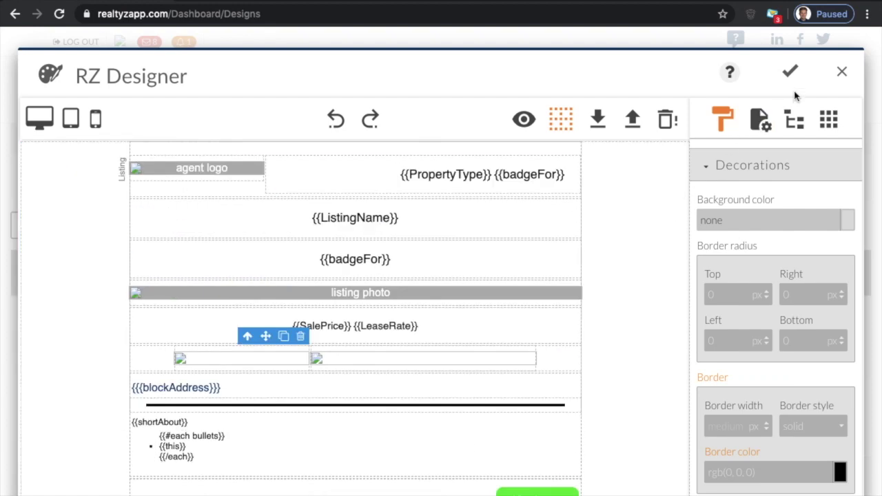
Step: Save the edited email blast design and return to the My Designs list
{"action": "left_click", "coordinate": [841, 74]}
{"action": "left_click", "coordinate": [483, 148]}
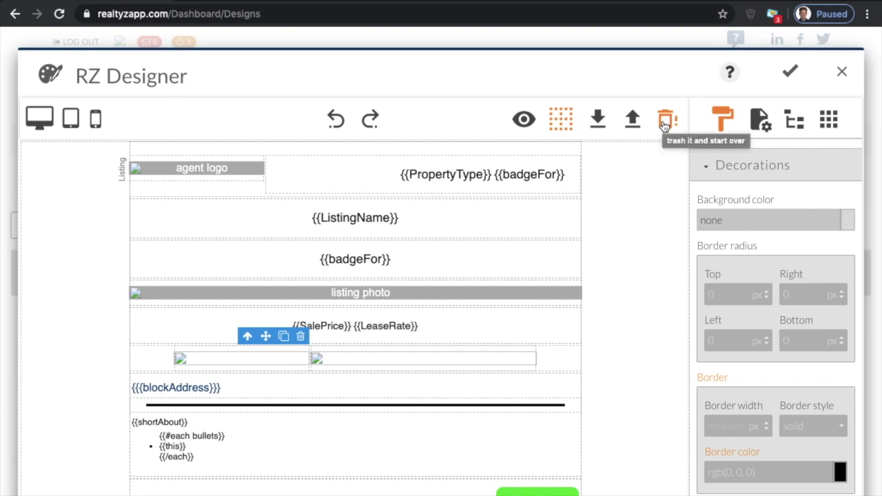
{"action": "left_click", "coordinate": [335, 121]}
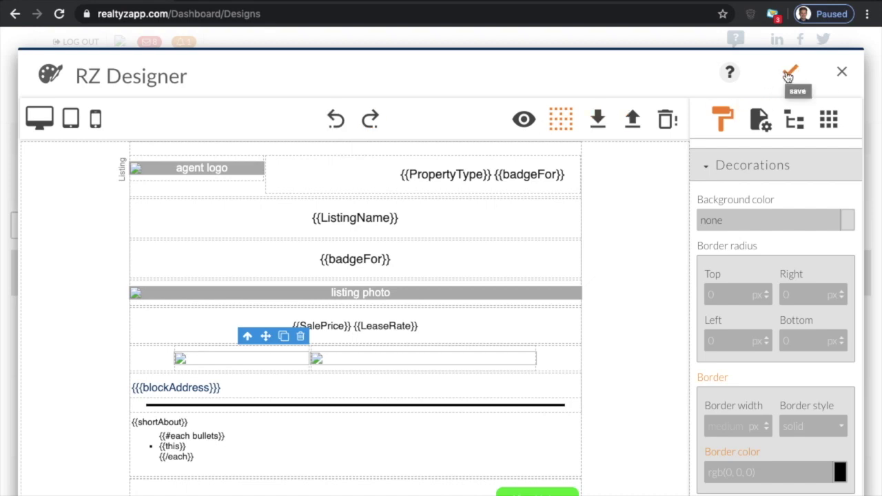
{"action": "left_click", "coordinate": [788, 75]}
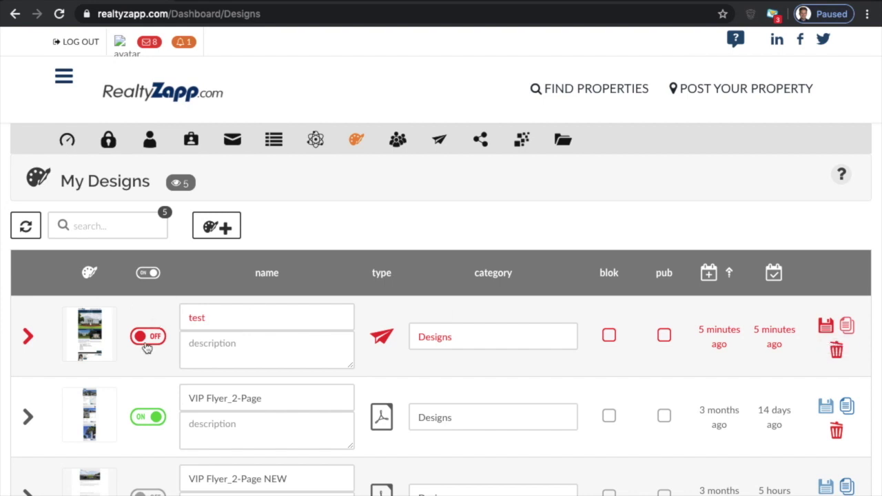
Step: Trash the "test" design and add a new PDF Flyer design to the list
{"action": "left_click", "coordinate": [835, 350]}
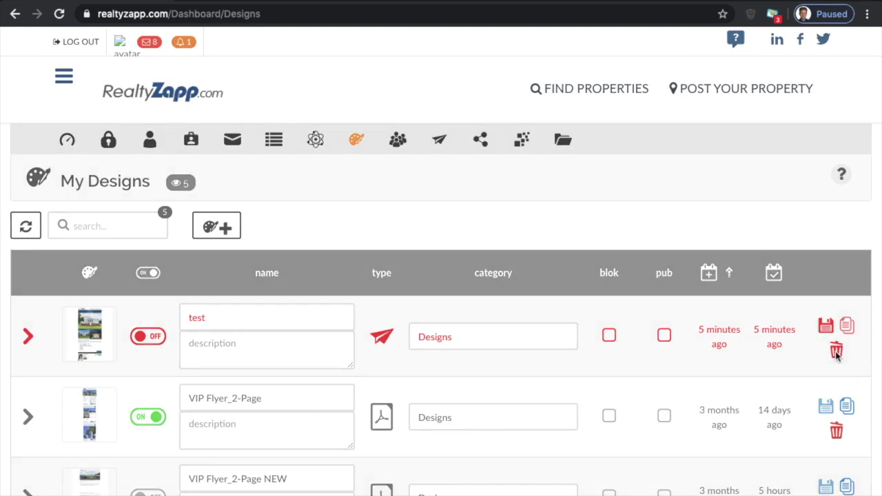
{"action": "left_click", "coordinate": [516, 146]}
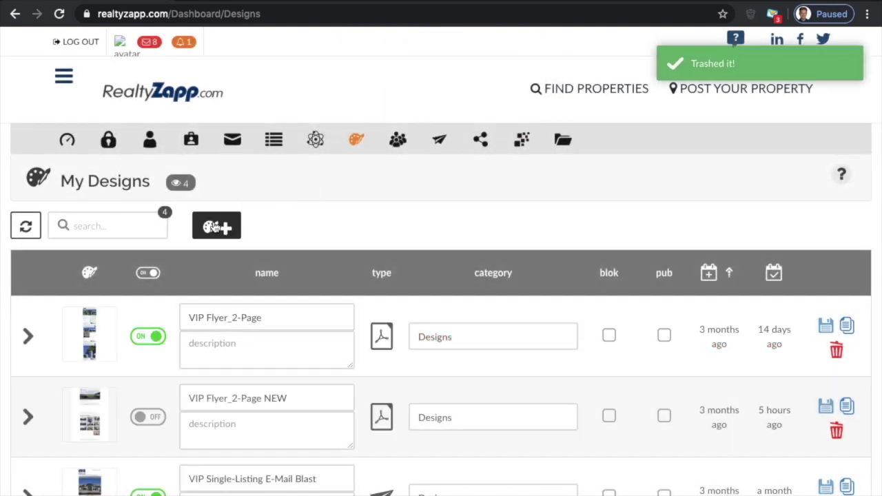
{"action": "left_click", "coordinate": [216, 229]}
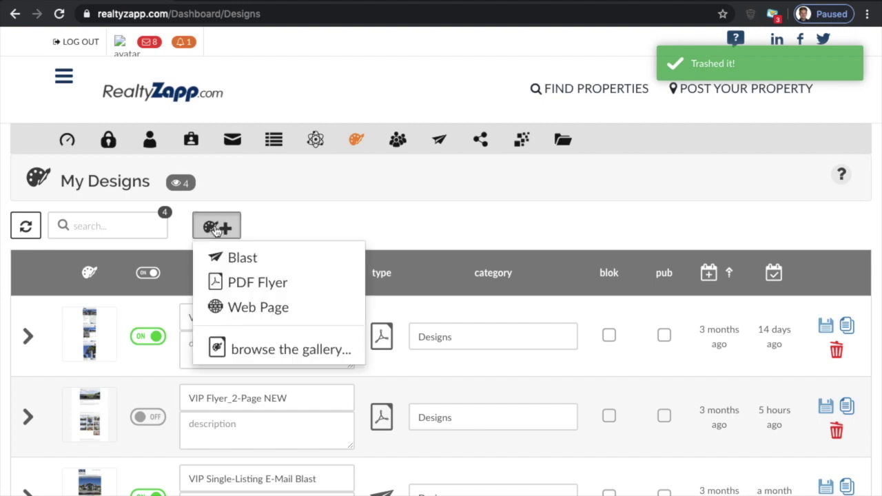
{"action": "left_click", "coordinate": [242, 284]}
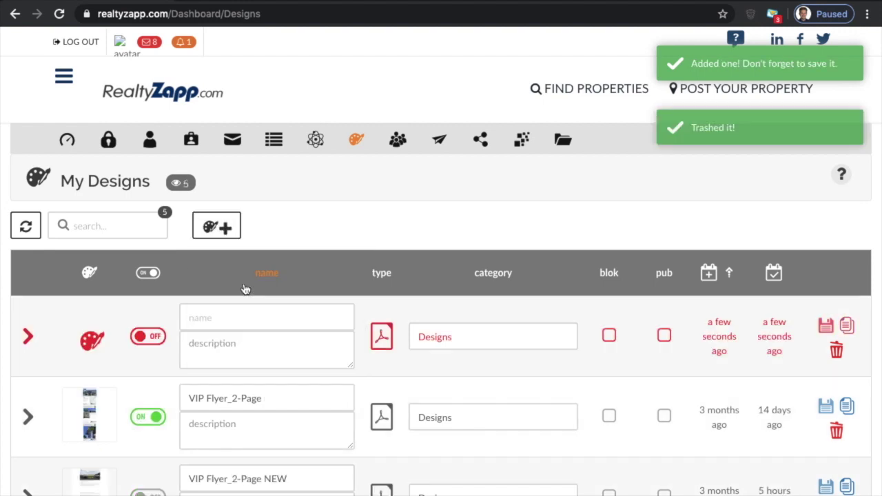
{"action": "left_click", "coordinate": [270, 323]}
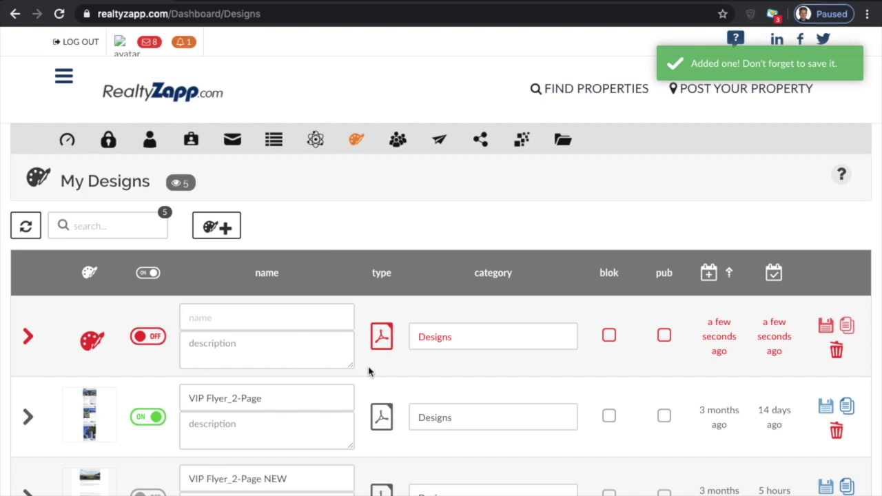
Step: Open the new unnamed flyer in the designer and load the RZ Flyer_2 Page_vertical template from the gallery
{"action": "scroll", "coordinate": [382, 344], "scroll_direction": "down", "scroll_amount": 5}
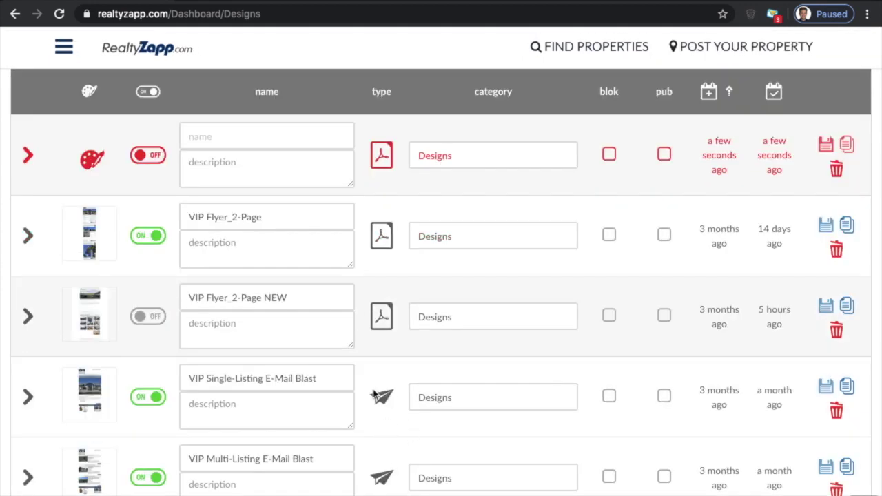
{"action": "scroll", "coordinate": [361, 353], "scroll_direction": "up", "scroll_amount": 1}
{"action": "scroll", "coordinate": [361, 352], "scroll_direction": "up", "scroll_amount": 1}
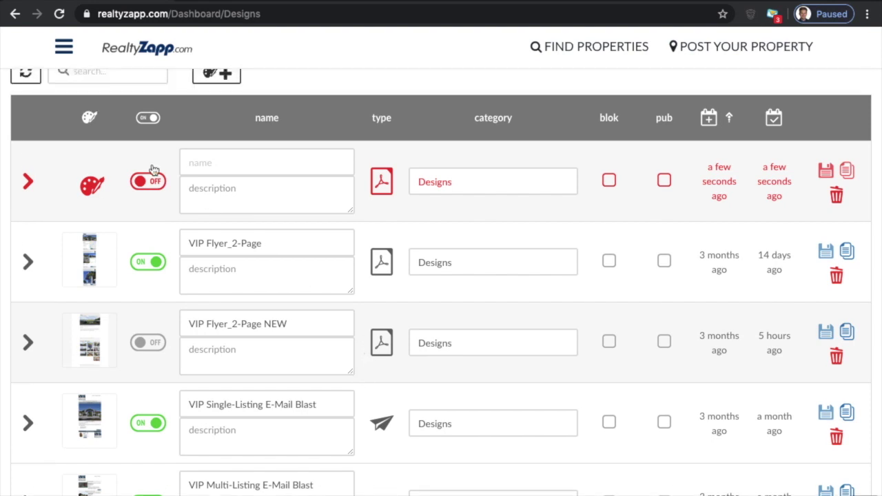
{"action": "left_click", "coordinate": [89, 192]}
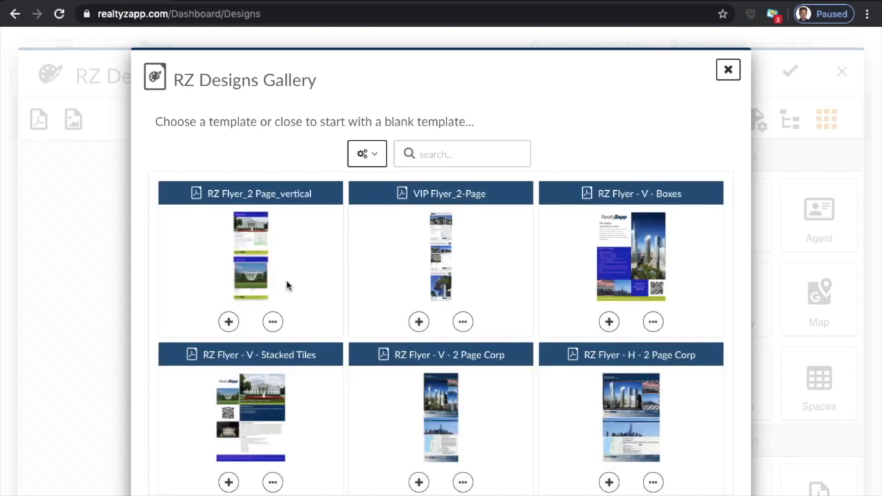
{"action": "left_click", "coordinate": [229, 322]}
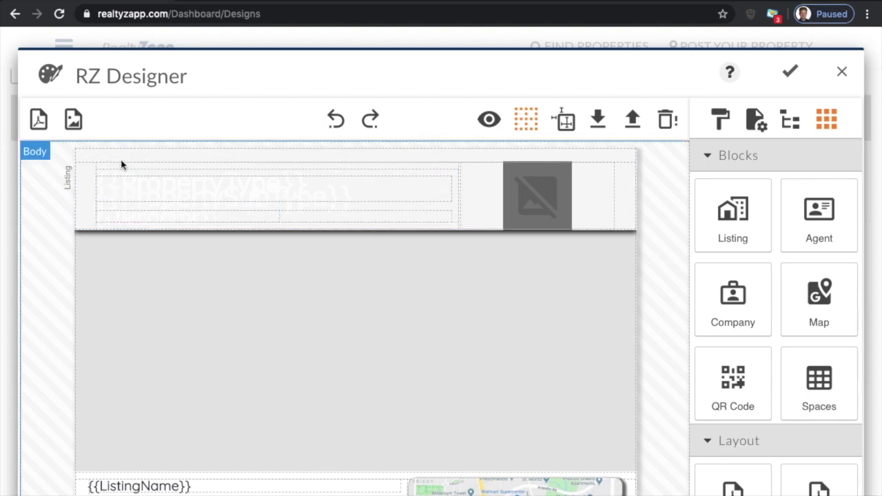
Step: Assign the listing "Development Opportunity in Lutz Florida Tampa Bay North" to the flyer's first Listing page
{"action": "left_click", "coordinate": [364, 154]}
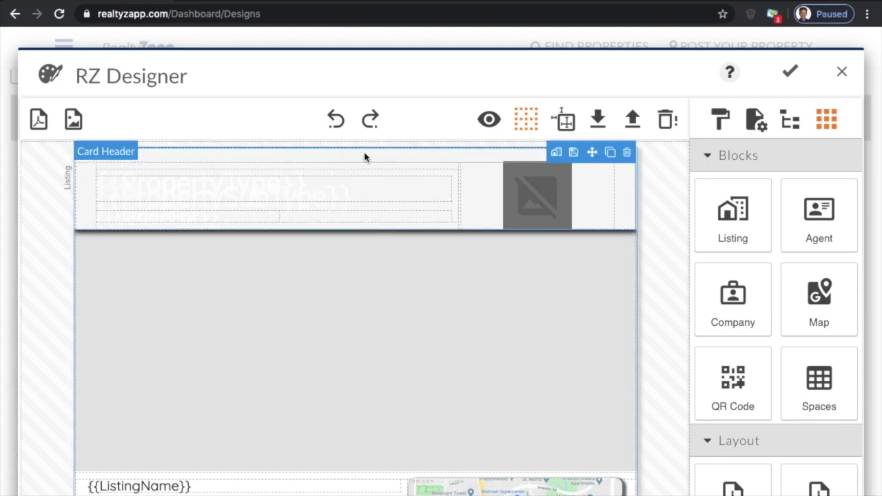
{"action": "left_click", "coordinate": [558, 154]}
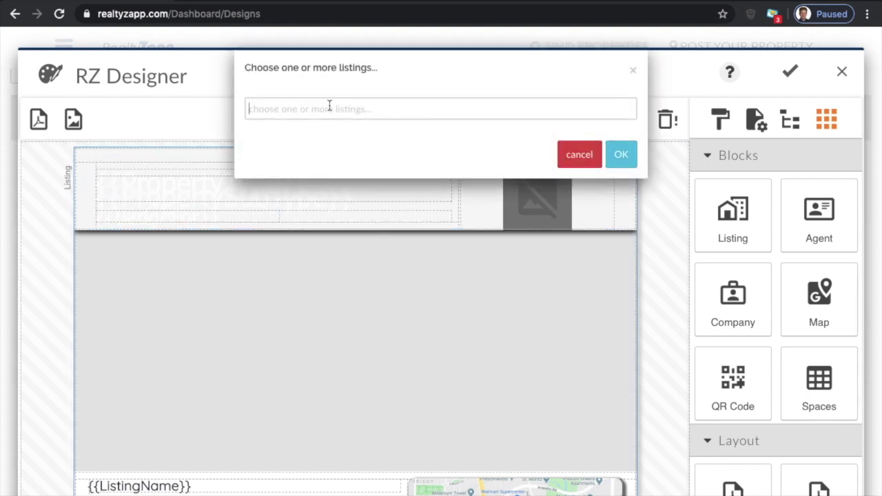
{"action": "left_click", "coordinate": [330, 108]}
{"action": "left_click", "coordinate": [318, 223]}
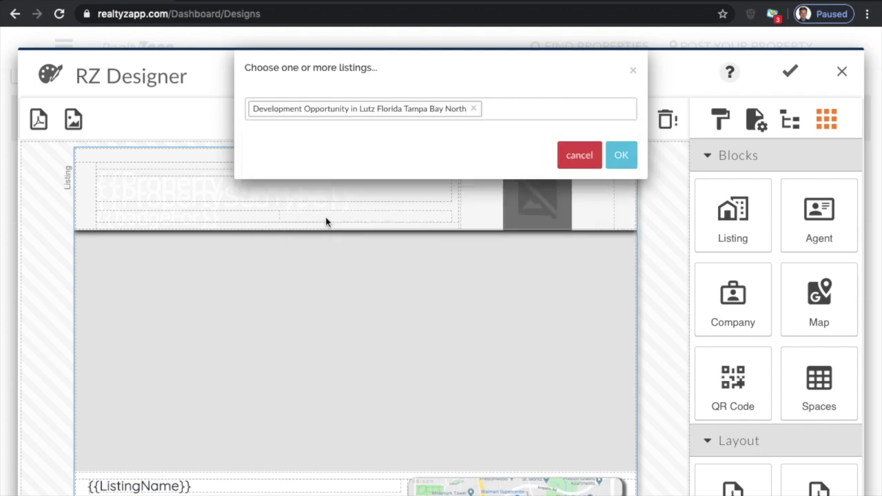
{"action": "left_click", "coordinate": [621, 159]}
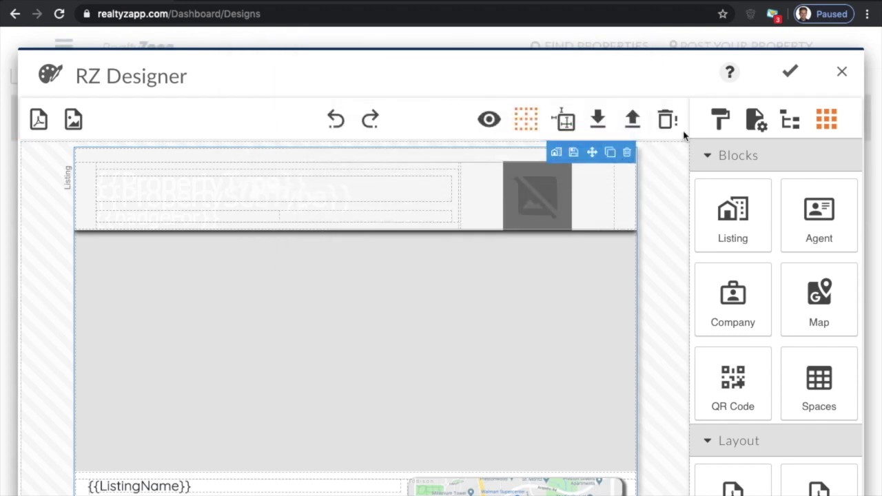
Step: Preview the flyer populated with the listing, check both pages, and return to edit mode
{"action": "left_click", "coordinate": [487, 121]}
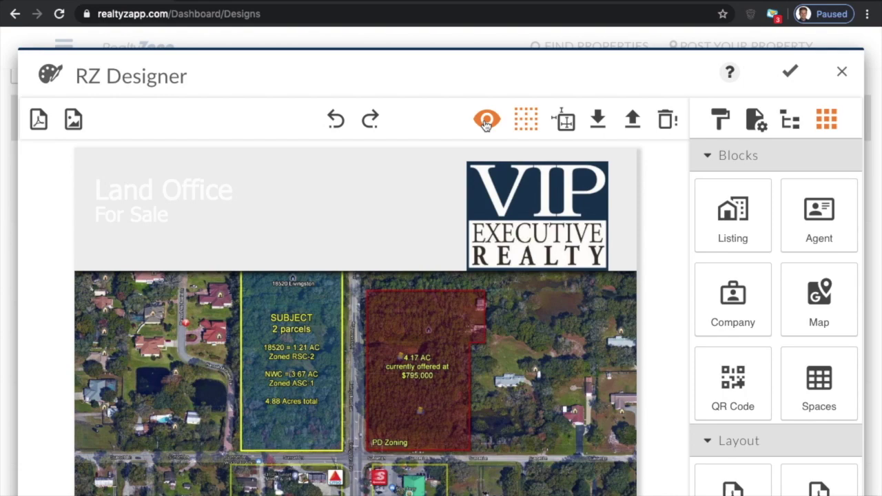
{"action": "scroll", "coordinate": [384, 331], "scroll_direction": "down", "scroll_amount": 10}
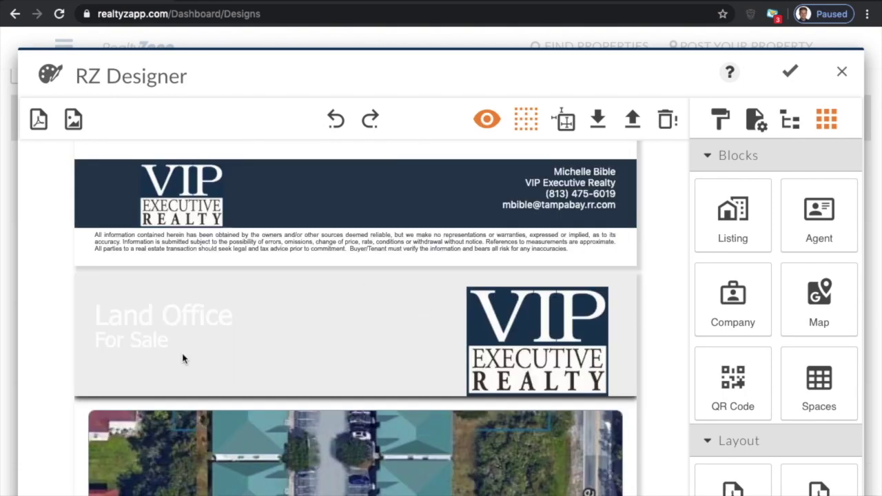
{"action": "scroll", "coordinate": [455, 339], "scroll_direction": "down", "scroll_amount": 3}
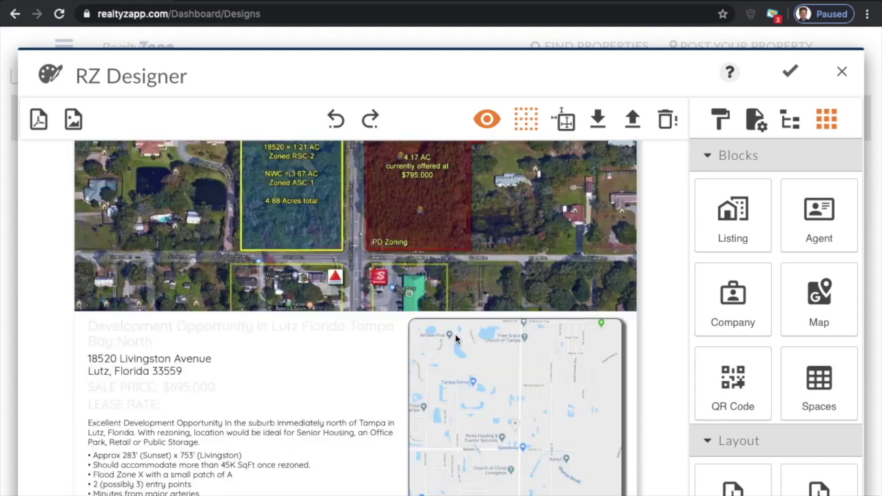
{"action": "scroll", "coordinate": [381, 197], "scroll_direction": "up", "scroll_amount": 2}
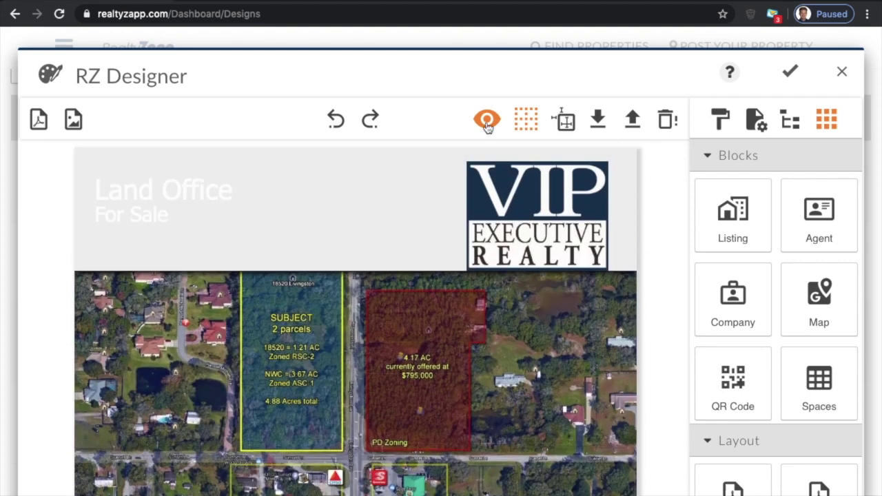
{"action": "left_click", "coordinate": [487, 121]}
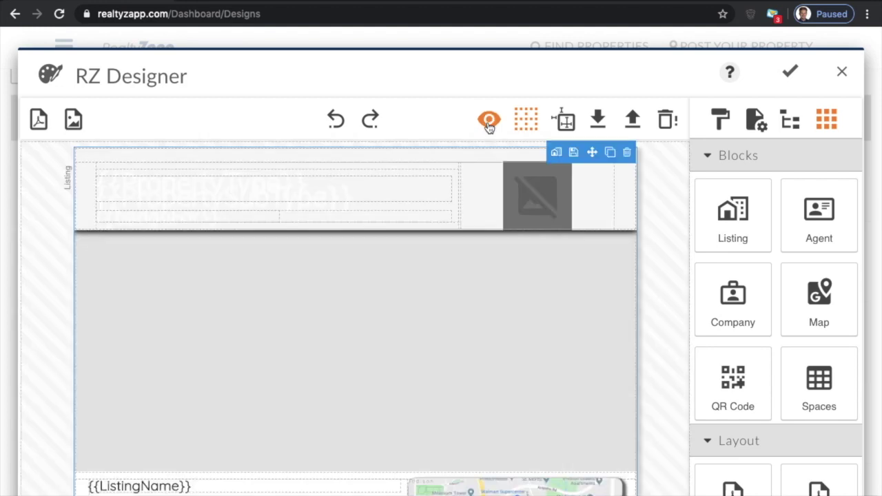
Step: Set the background color of the first page's Card Header to red #c5041c
{"action": "left_click", "coordinate": [524, 152]}
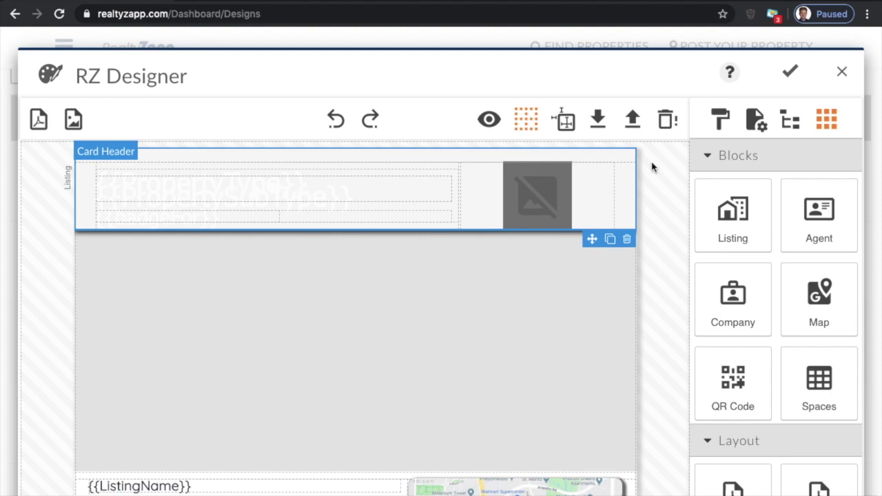
{"action": "left_click", "coordinate": [723, 129]}
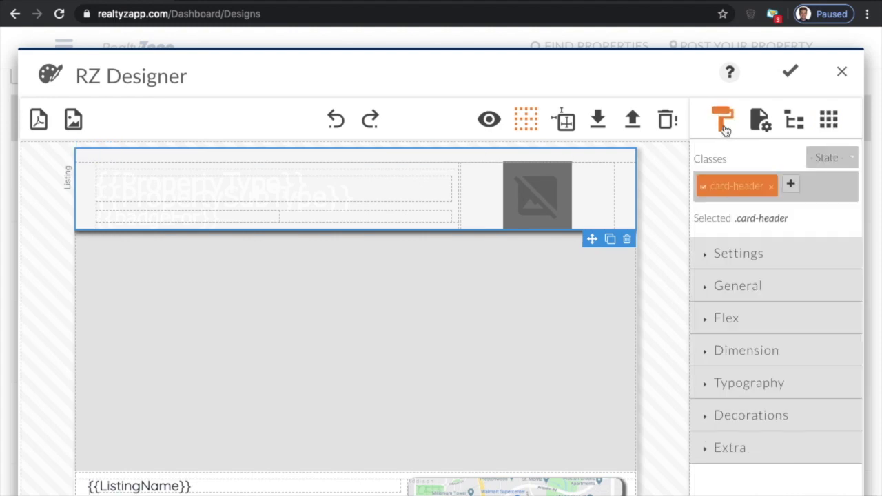
{"action": "left_click", "coordinate": [786, 416]}
{"action": "scroll", "coordinate": [781, 413], "scroll_direction": "down", "scroll_amount": 5}
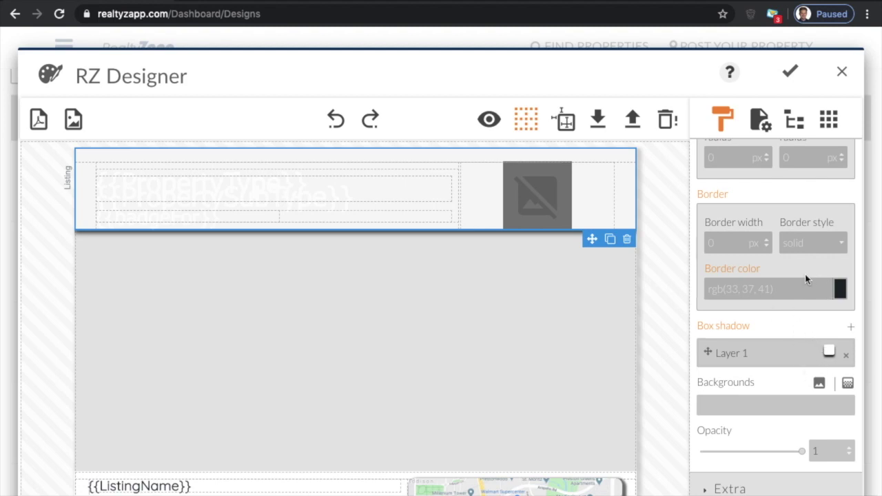
{"action": "scroll", "coordinate": [803, 277], "scroll_direction": "up", "scroll_amount": 3}
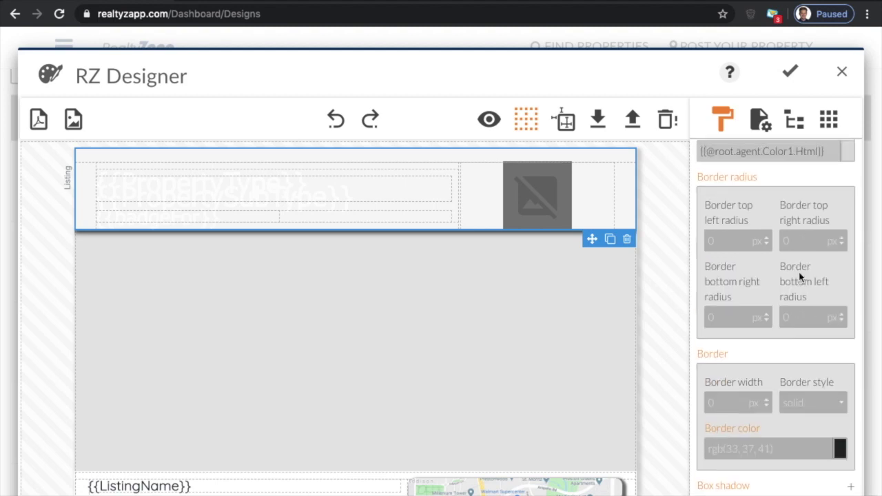
{"action": "scroll", "coordinate": [800, 275], "scroll_direction": "up", "scroll_amount": 1}
{"action": "left_click", "coordinate": [848, 163]}
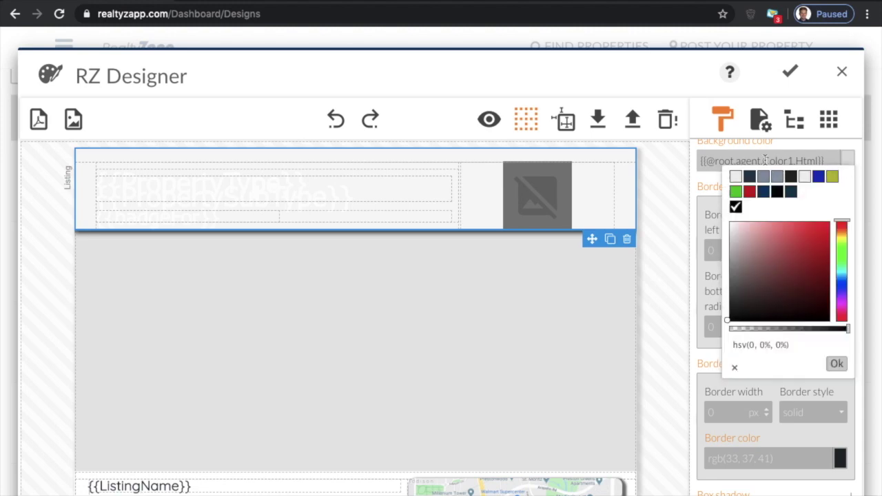
{"action": "left_click", "coordinate": [749, 192]}
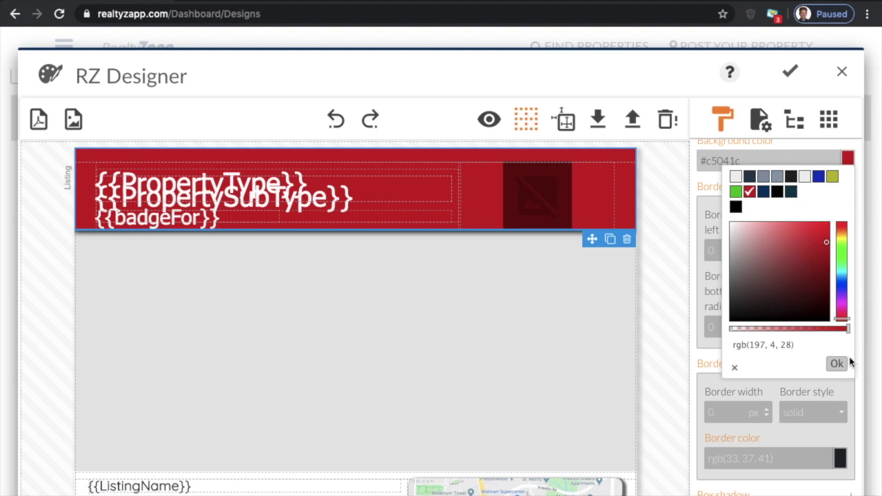
{"action": "left_click", "coordinate": [836, 364]}
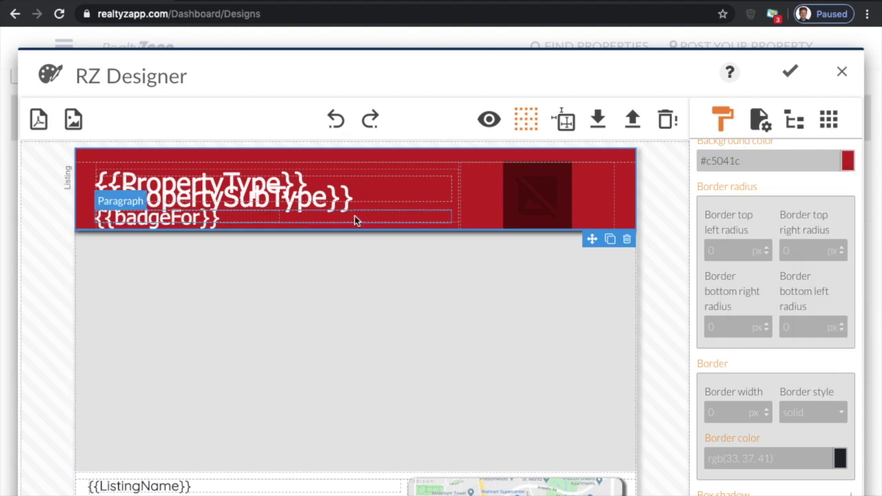
Step: Add a Spaces block to the flyer's first page, directly below the listing details and map
{"action": "scroll", "coordinate": [315, 380], "scroll_direction": "down", "scroll_amount": 5}
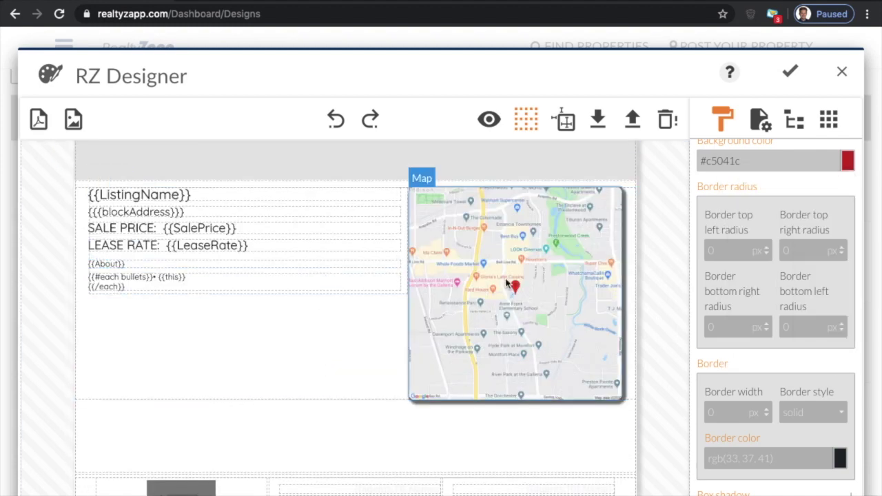
{"action": "left_click", "coordinate": [829, 120]}
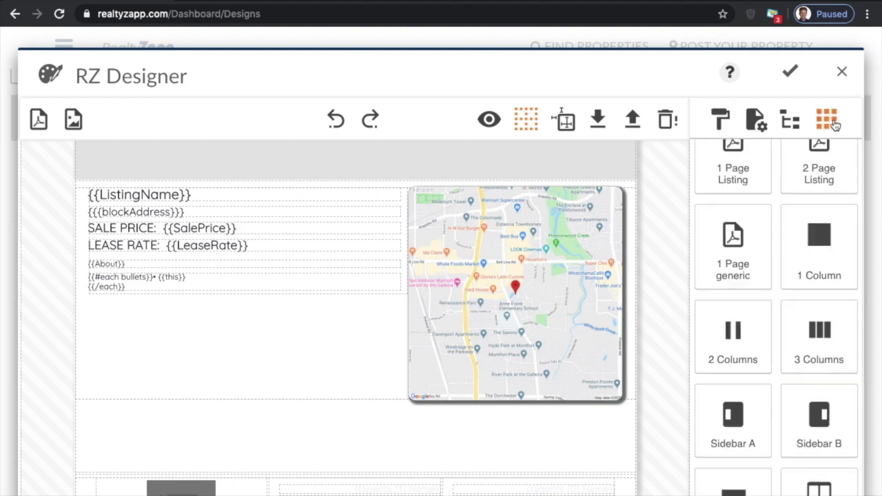
{"action": "scroll", "coordinate": [789, 307], "scroll_direction": "up", "scroll_amount": 5}
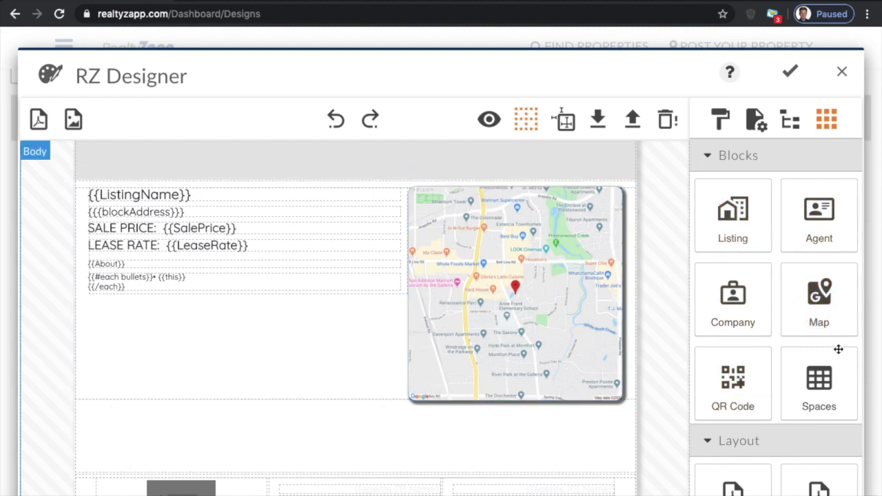
{"action": "left_click_drag", "start_coordinate": [823, 381], "coordinate": [279, 423]}
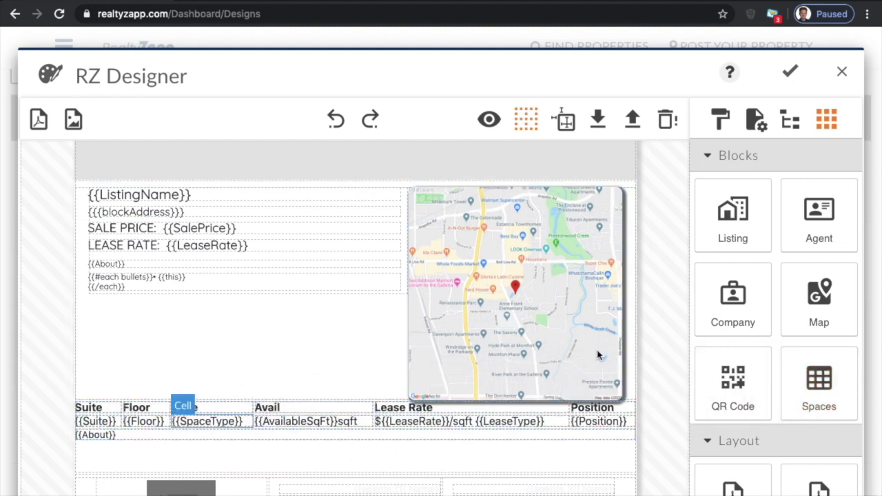
Step: Preview the flyer and examine the listing details, map and Spaces table on the first page
{"action": "left_click", "coordinate": [489, 121]}
{"action": "scroll", "coordinate": [384, 248], "scroll_direction": "down", "scroll_amount": 3}
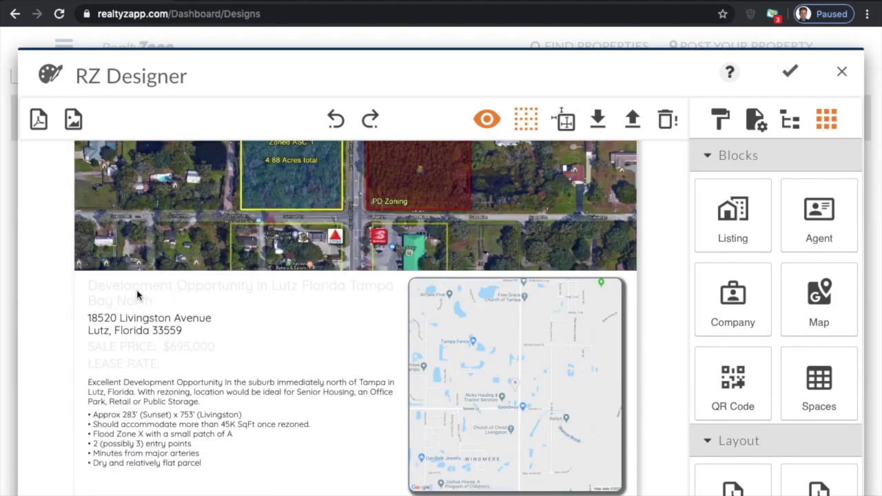
{"action": "scroll", "coordinate": [174, 391], "scroll_direction": "down", "scroll_amount": 2}
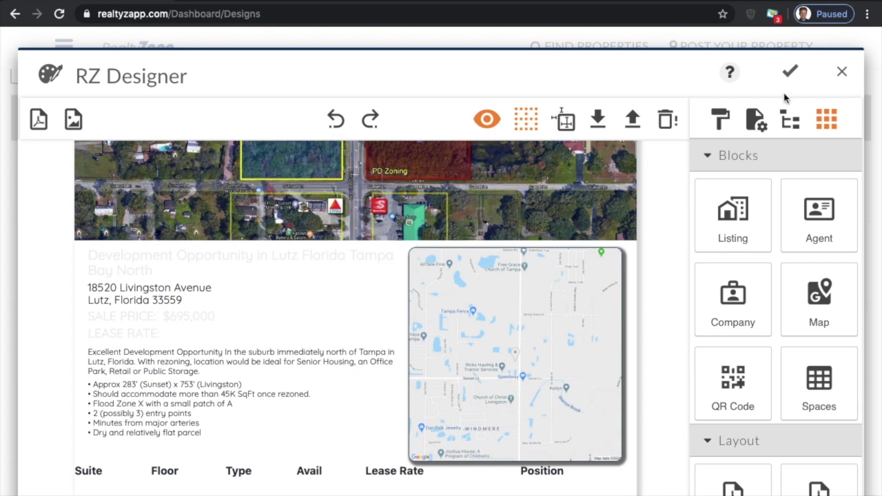
Step: Close the designer, discarding the flyer changes, and look over the My Designs list
{"action": "left_click", "coordinate": [842, 73]}
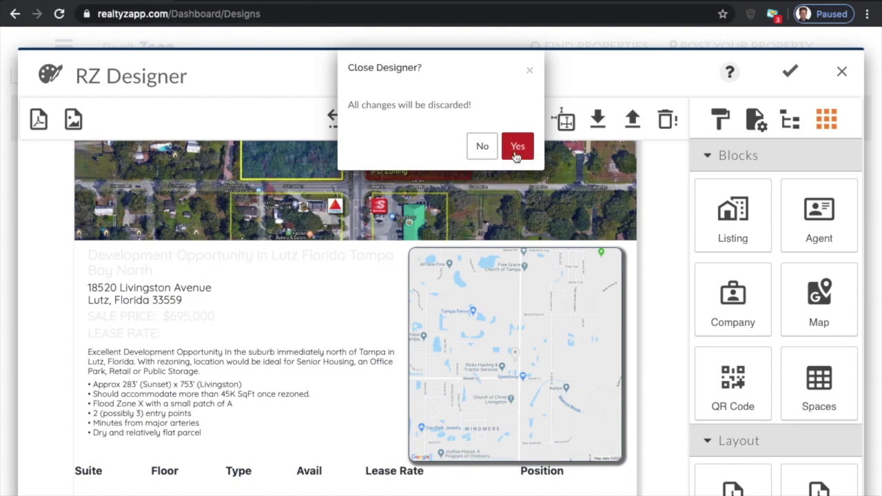
{"action": "left_click", "coordinate": [516, 147]}
{"action": "scroll", "coordinate": [283, 255], "scroll_direction": "up", "scroll_amount": 2}
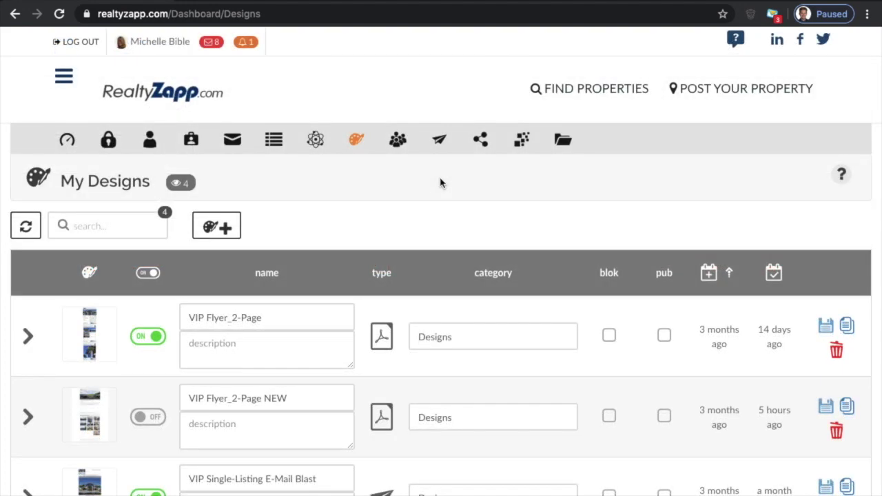
{"action": "scroll", "coordinate": [466, 303], "scroll_direction": "down", "scroll_amount": 1}
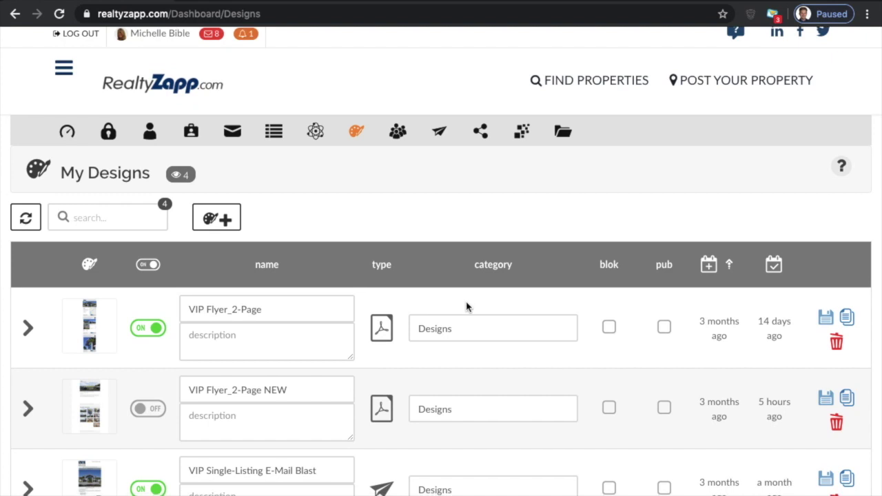
{"action": "scroll", "coordinate": [467, 303], "scroll_direction": "down", "scroll_amount": 1}
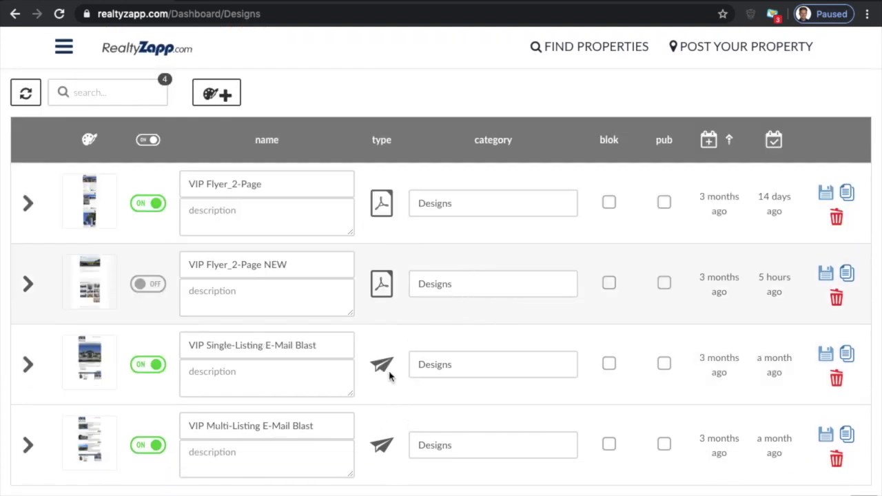
Step: Create a new blast from My Blasts and load the VIP Multi-Listing E-Mail Blast template in its designer
{"action": "scroll", "coordinate": [389, 375], "scroll_direction": "up", "scroll_amount": 2}
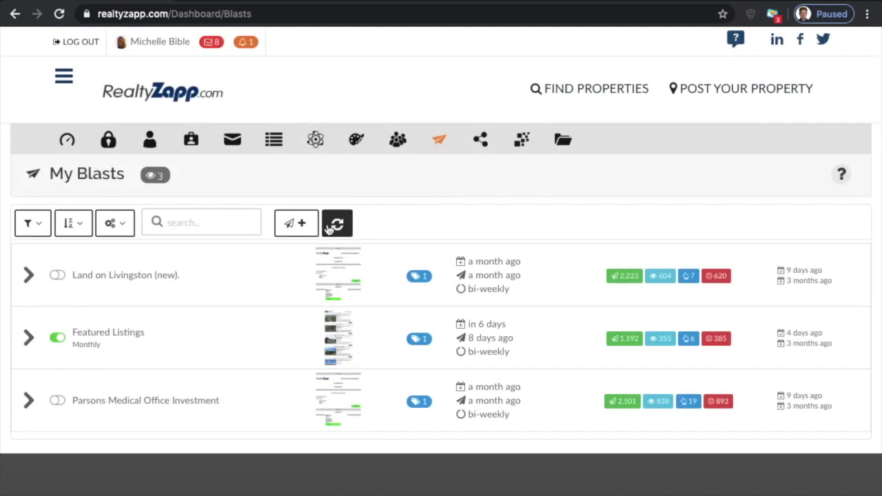
{"action": "left_click", "coordinate": [298, 227]}
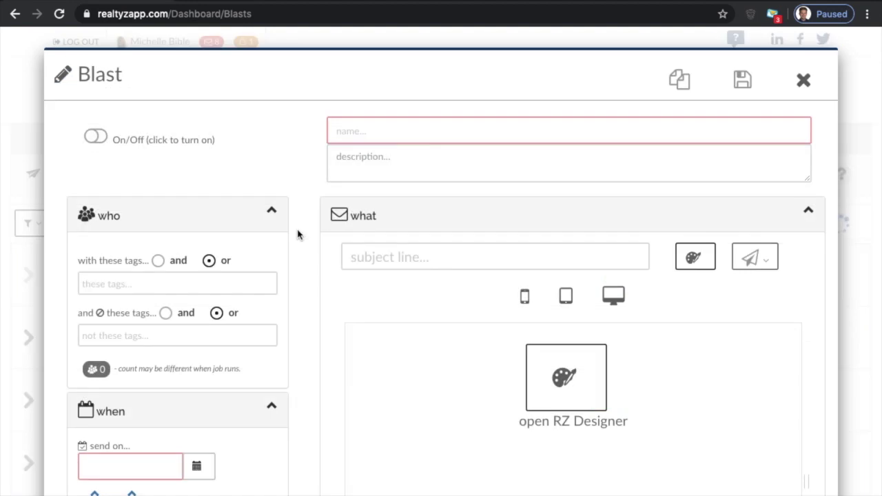
{"action": "left_click", "coordinate": [563, 372]}
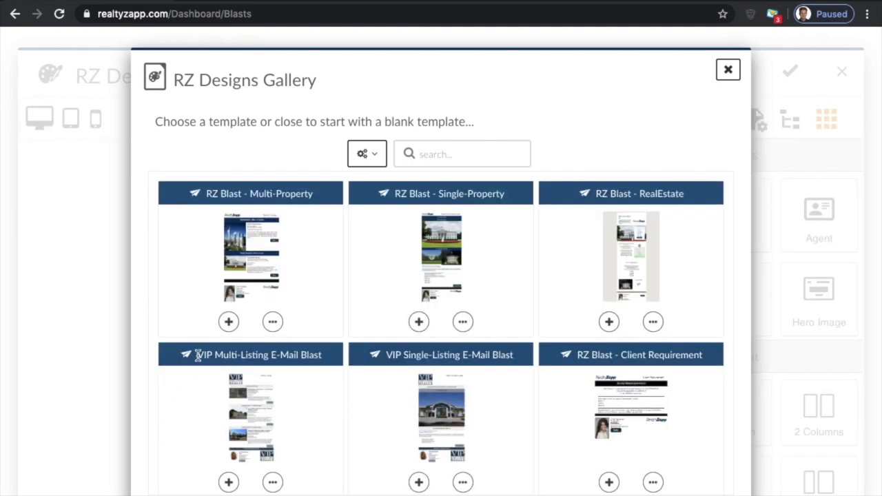
{"action": "left_click", "coordinate": [228, 482]}
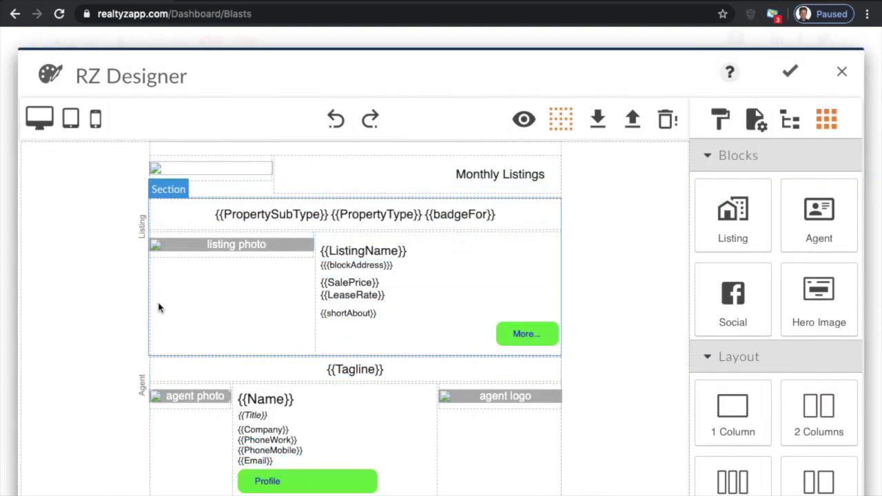
Step: Assign the Lutz development, Largo office building and Brandon medical office listings to the blast's Listing section, and close the designer discarding the changes
{"action": "left_click", "coordinate": [142, 236]}
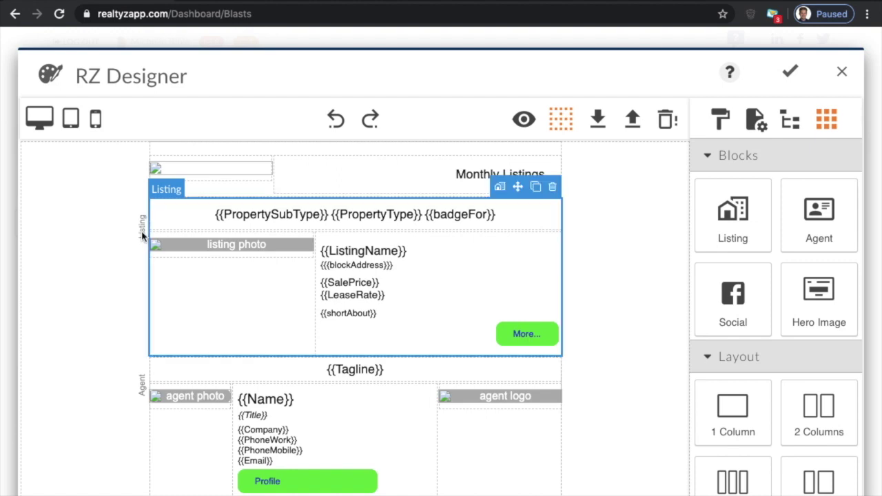
{"action": "left_click", "coordinate": [501, 192]}
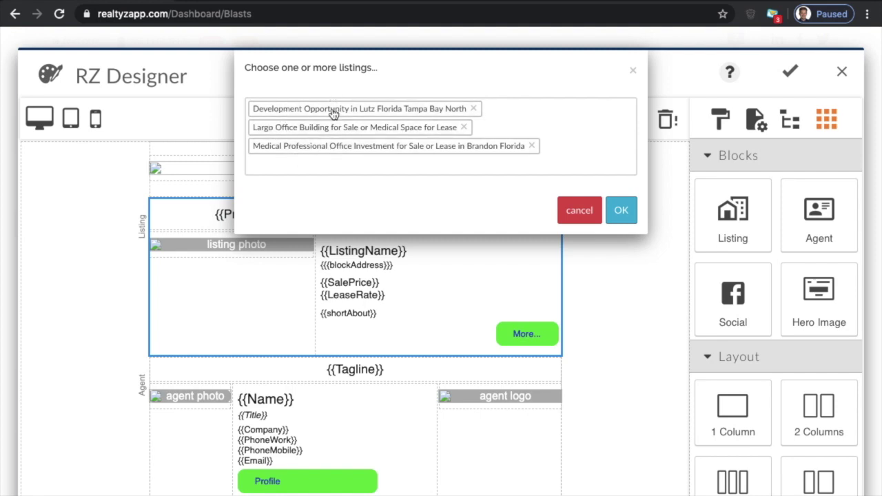
{"action": "left_click", "coordinate": [619, 216]}
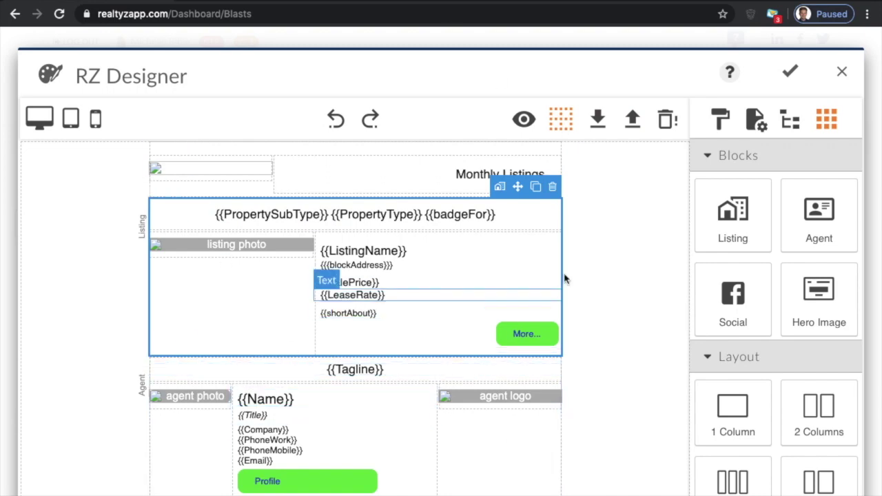
{"action": "left_click", "coordinate": [843, 74]}
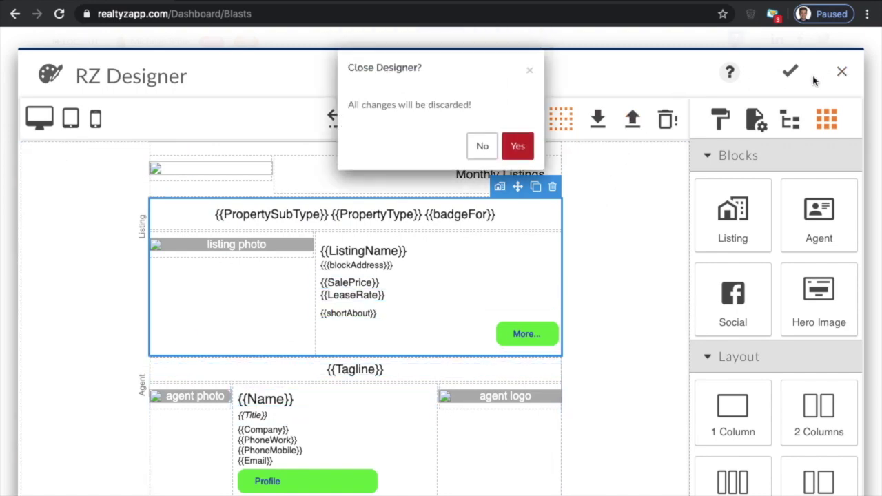
{"action": "left_click", "coordinate": [516, 150]}
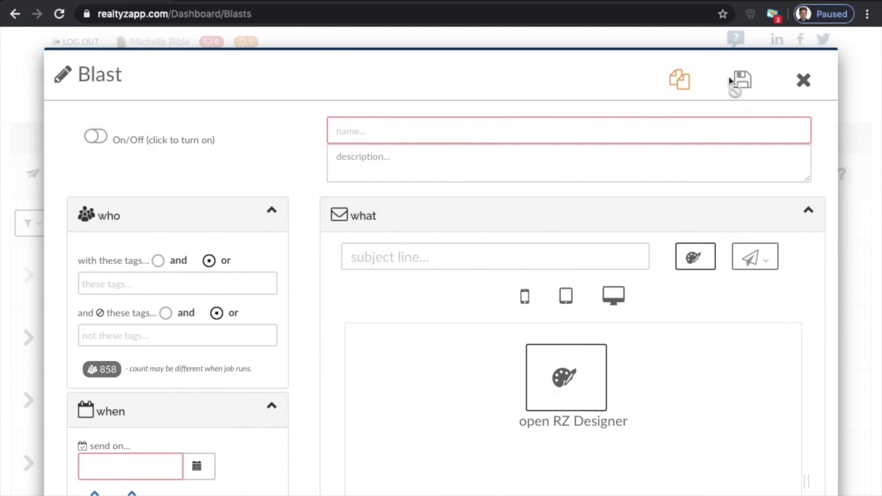
Step: Close the new blast and choose the VIP Flyer_2-Page design in My Share & Embed's design options, reviewing its PDF preview
{"action": "left_click", "coordinate": [802, 80]}
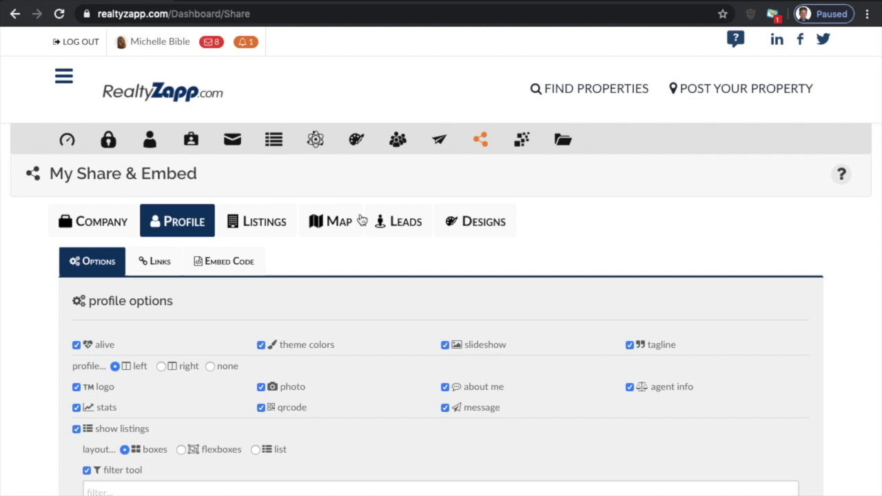
{"action": "left_click", "coordinate": [483, 228]}
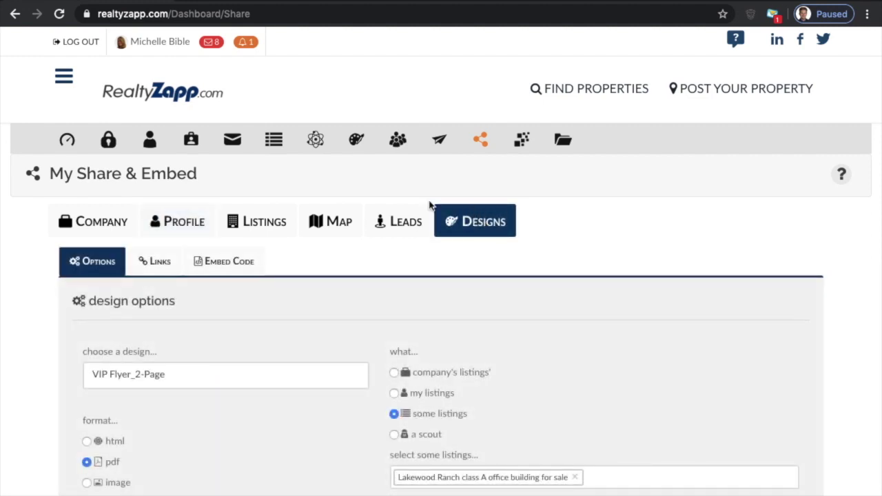
{"action": "scroll", "coordinate": [91, 369], "scroll_direction": "down", "scroll_amount": 1}
{"action": "left_click", "coordinate": [157, 356]}
{"action": "scroll", "coordinate": [46, 374], "scroll_direction": "down", "scroll_amount": 2}
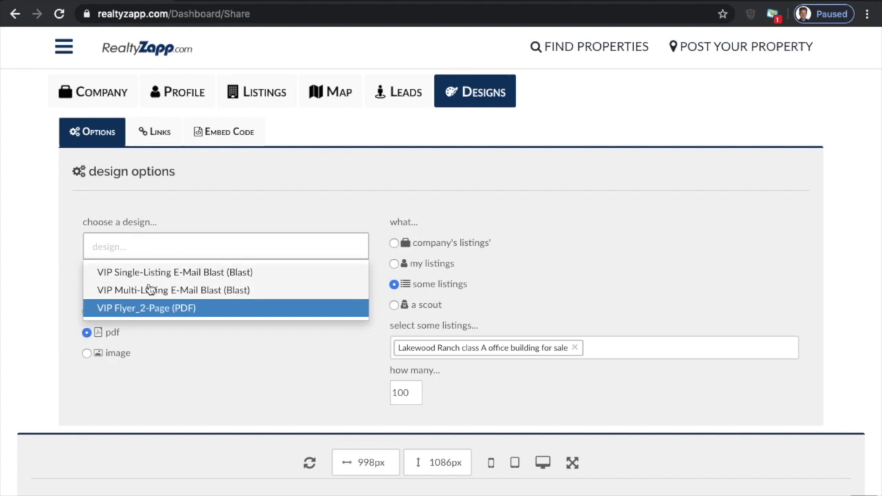
{"action": "left_click", "coordinate": [145, 310]}
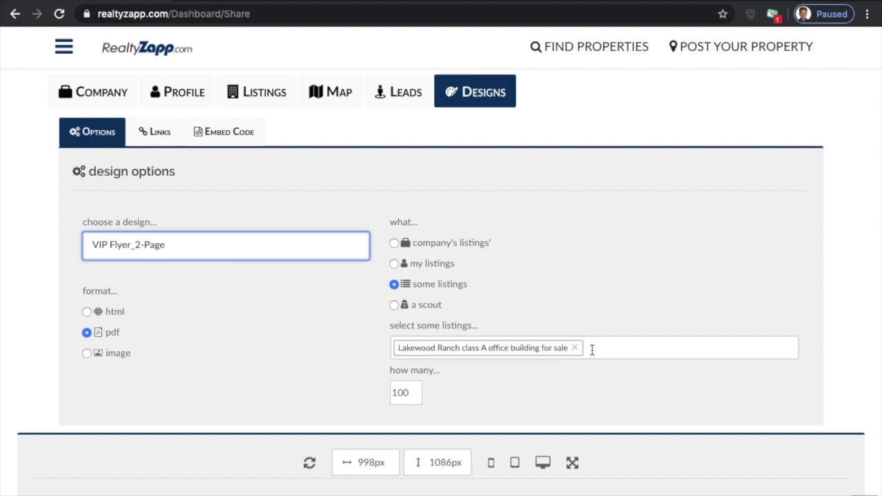
{"action": "scroll", "coordinate": [301, 415], "scroll_direction": "down", "scroll_amount": 3}
{"action": "scroll", "coordinate": [109, 403], "scroll_direction": "down", "scroll_amount": 4}
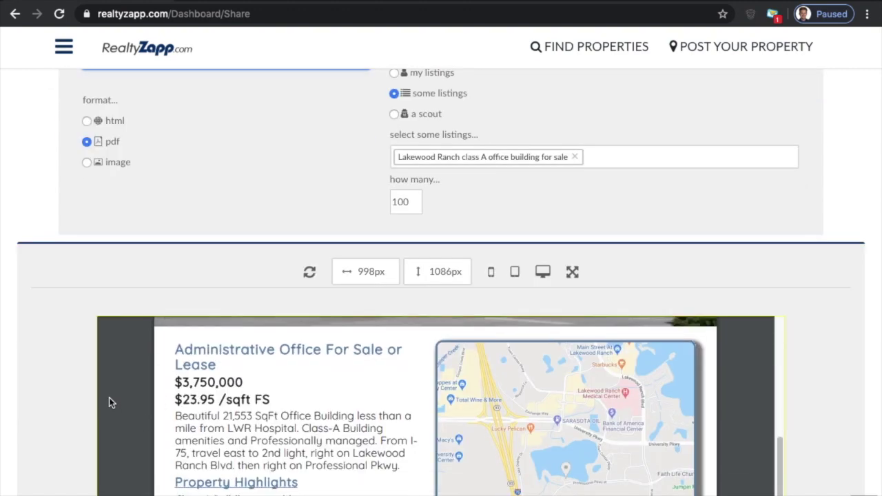
{"action": "scroll", "coordinate": [108, 402], "scroll_direction": "down", "scroll_amount": 8}
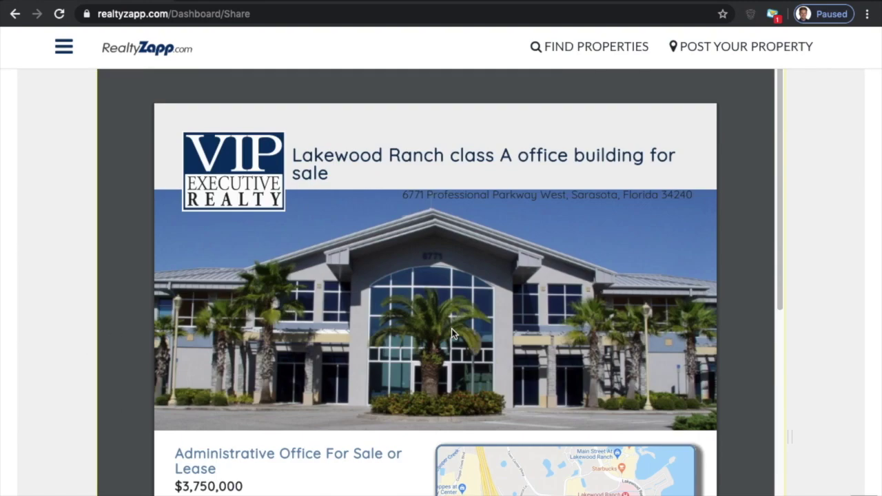
{"action": "scroll", "coordinate": [214, 244], "scroll_direction": "up", "scroll_amount": 8}
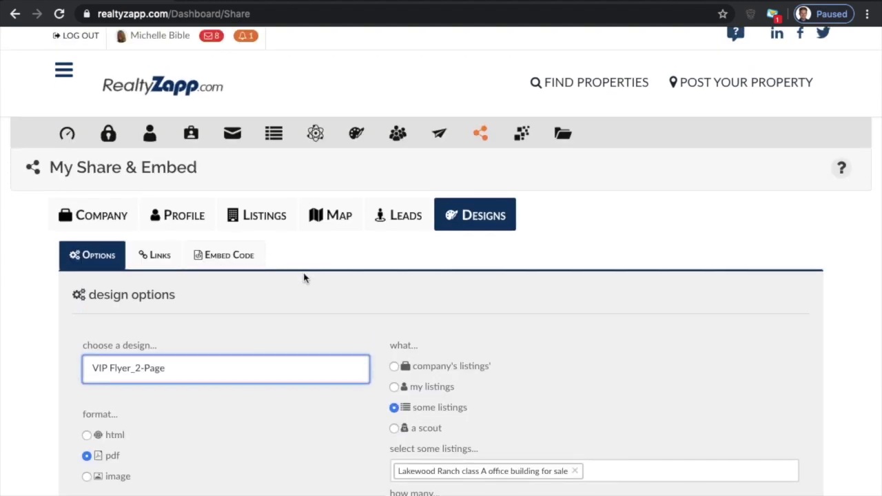
Step: Display the flyer design's page link and select the whole URL, and return to the RealtyZapp home page
{"action": "left_click", "coordinate": [155, 260]}
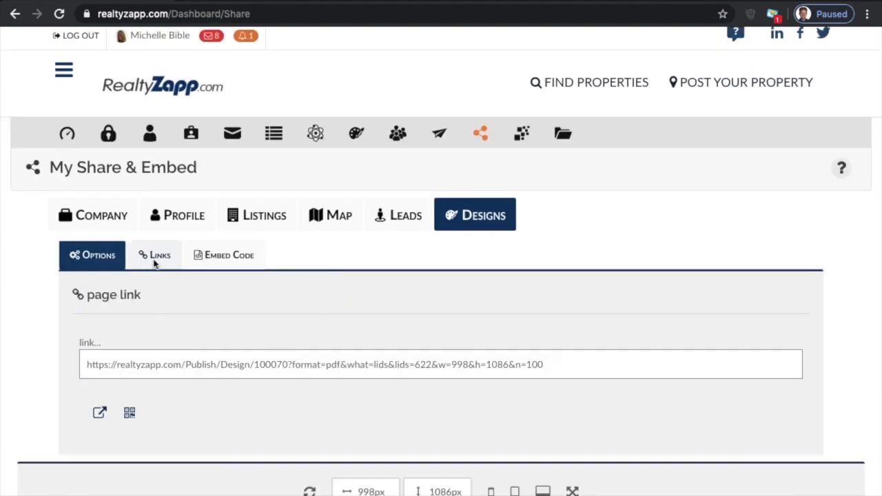
{"action": "left_click", "coordinate": [193, 364]}
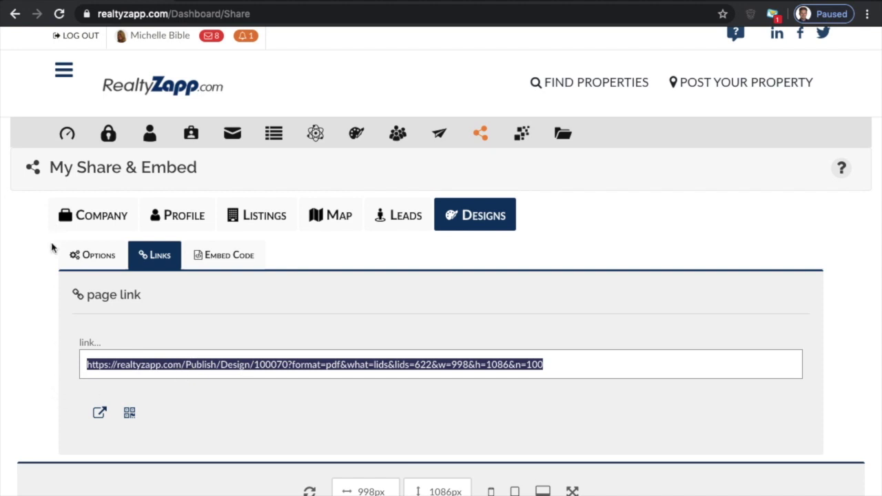
{"action": "scroll", "coordinate": [43, 290], "scroll_direction": "down", "scroll_amount": 4}
{"action": "mouse_move", "coordinate": [179, 357]}
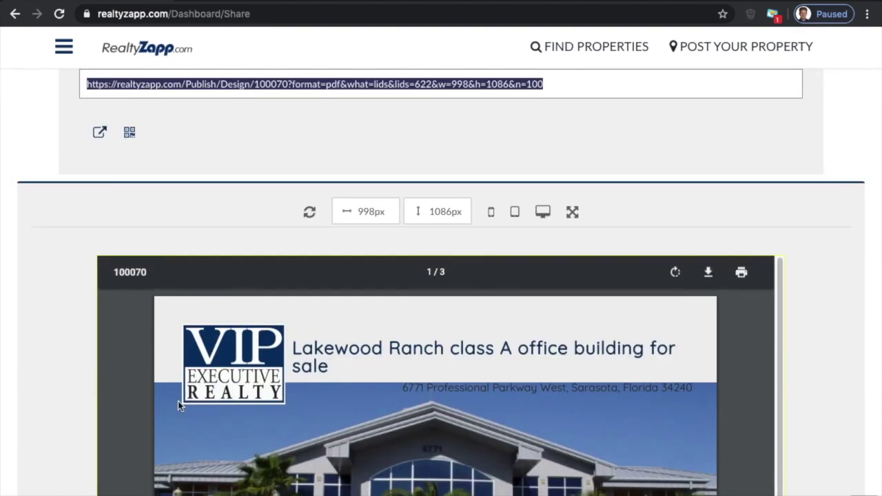
{"action": "scroll", "coordinate": [39, 351], "scroll_direction": "up", "scroll_amount": 4}
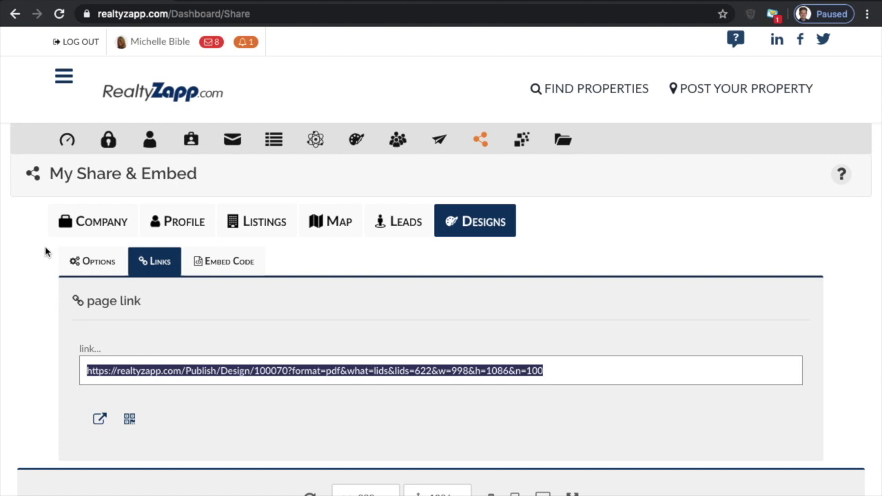
{"action": "left_click", "coordinate": [167, 98]}
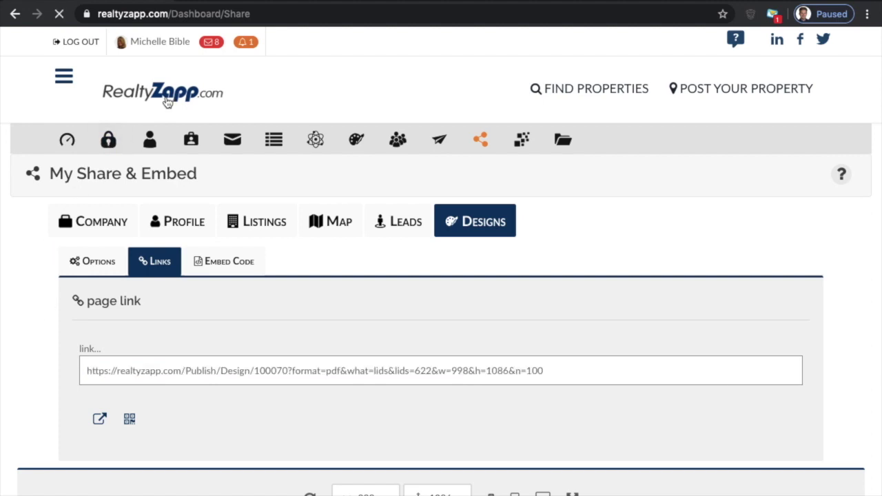